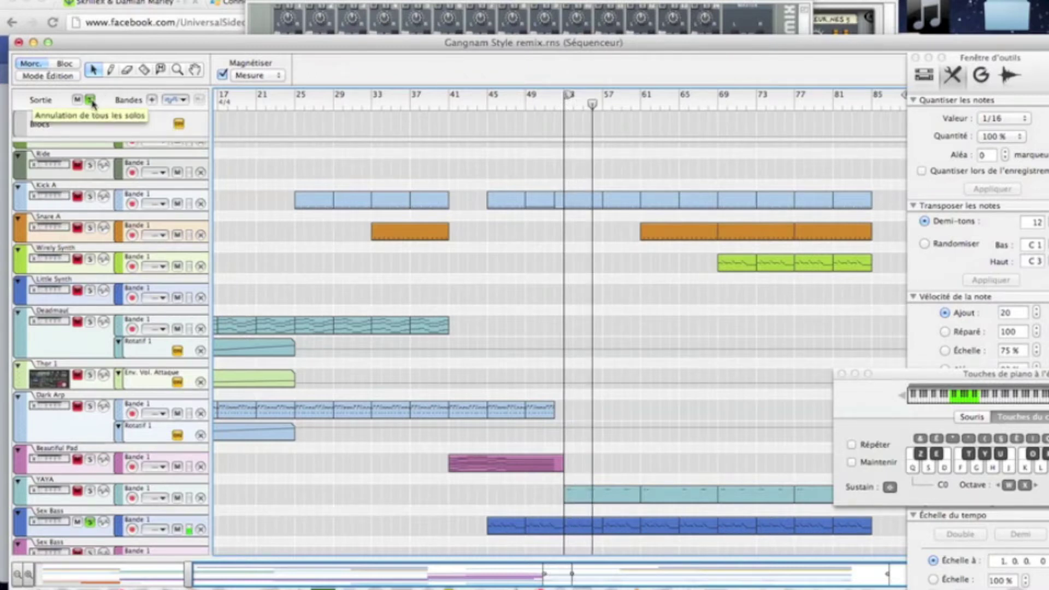
Step: Clear all track solos and add a Malström graintable synthesizer inside the SEXY BASS Combinator
click(90, 100)
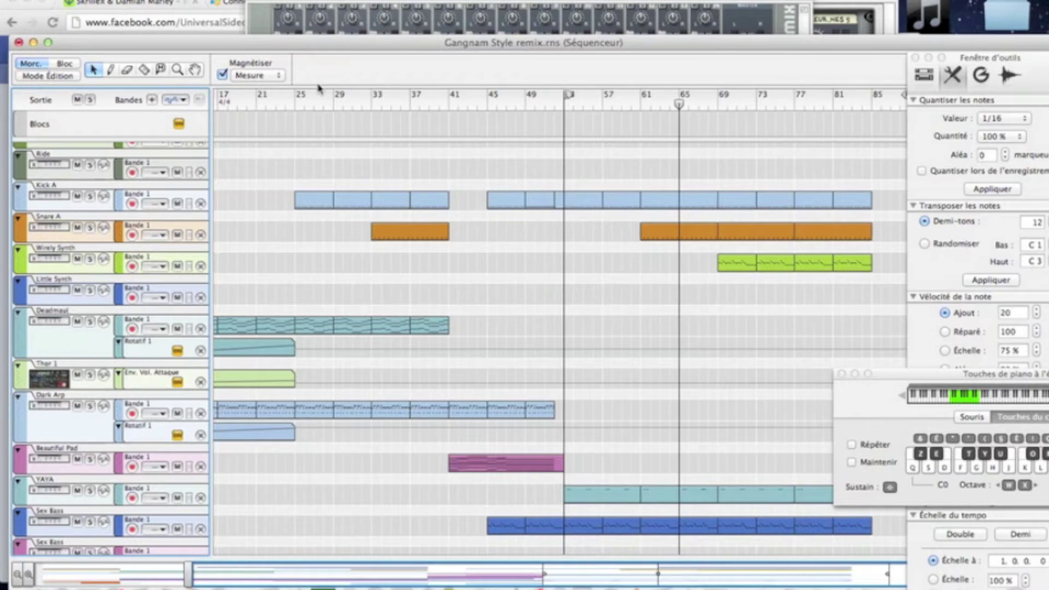
click(466, 3)
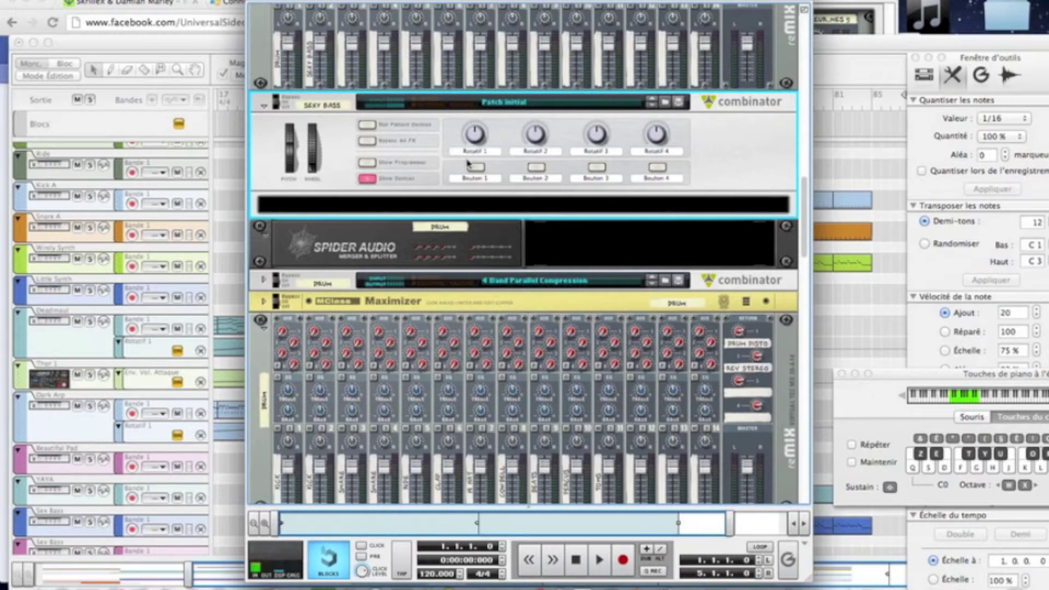
right_click(467, 206)
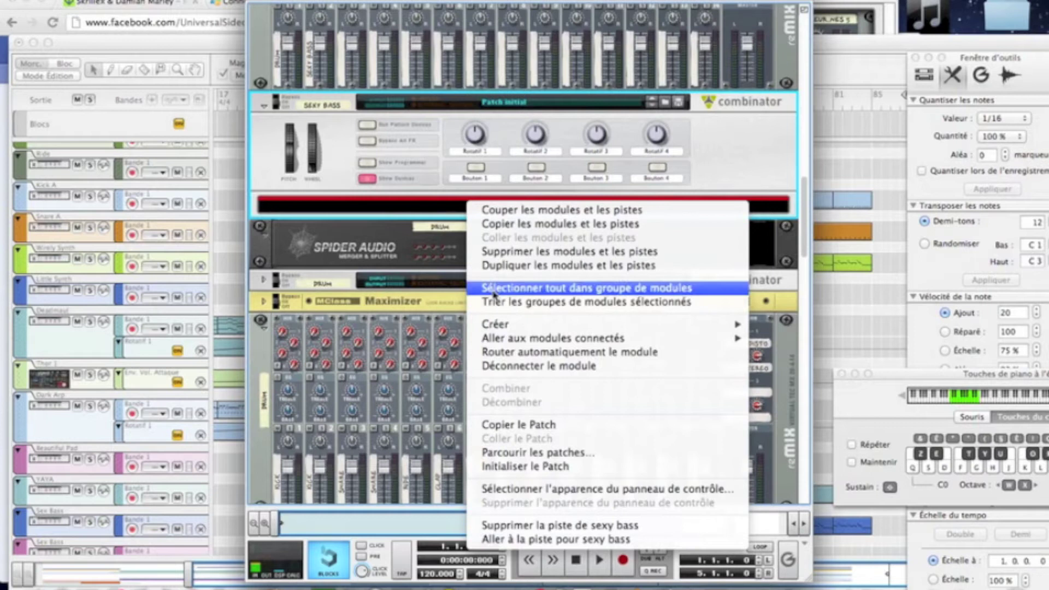
mouse_move(500, 326)
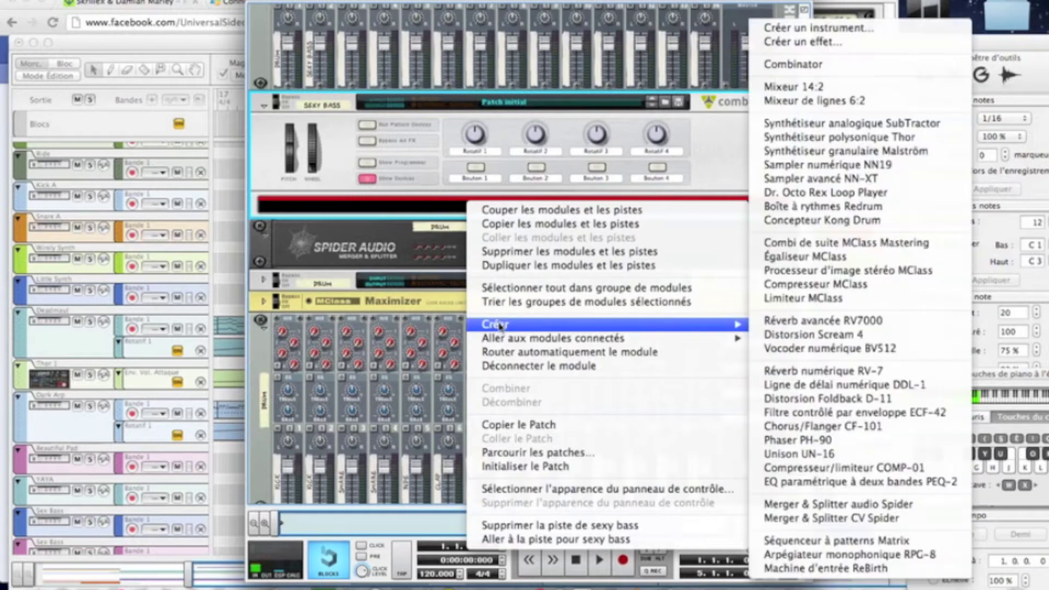
click(895, 154)
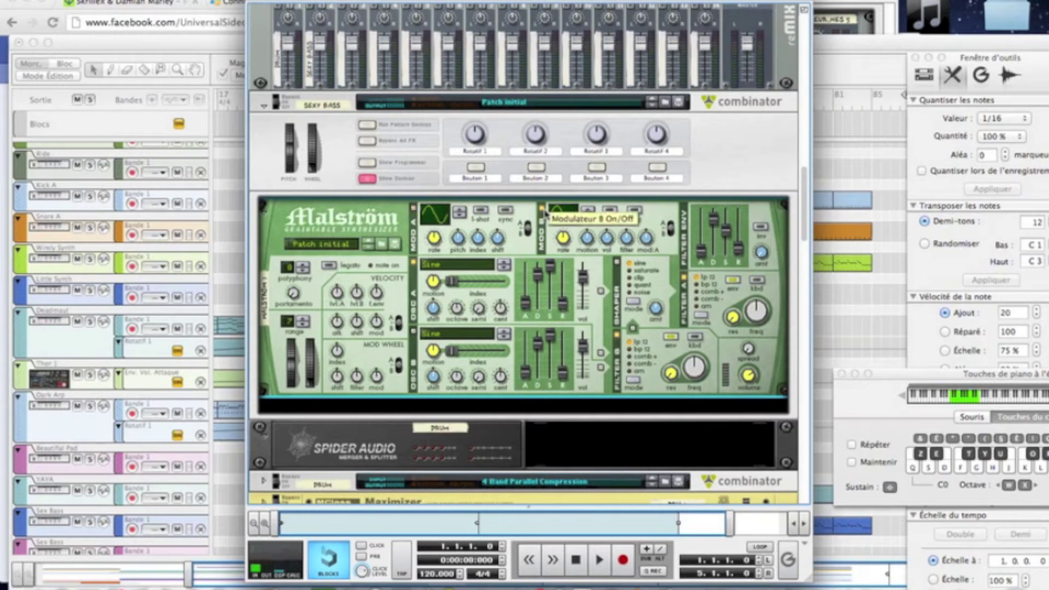
Step: Set the Malström's oscillator A to the Square*16 wave and oscillator B to the Sawtooth*4 wave
scroll(545, 213, down, 3)
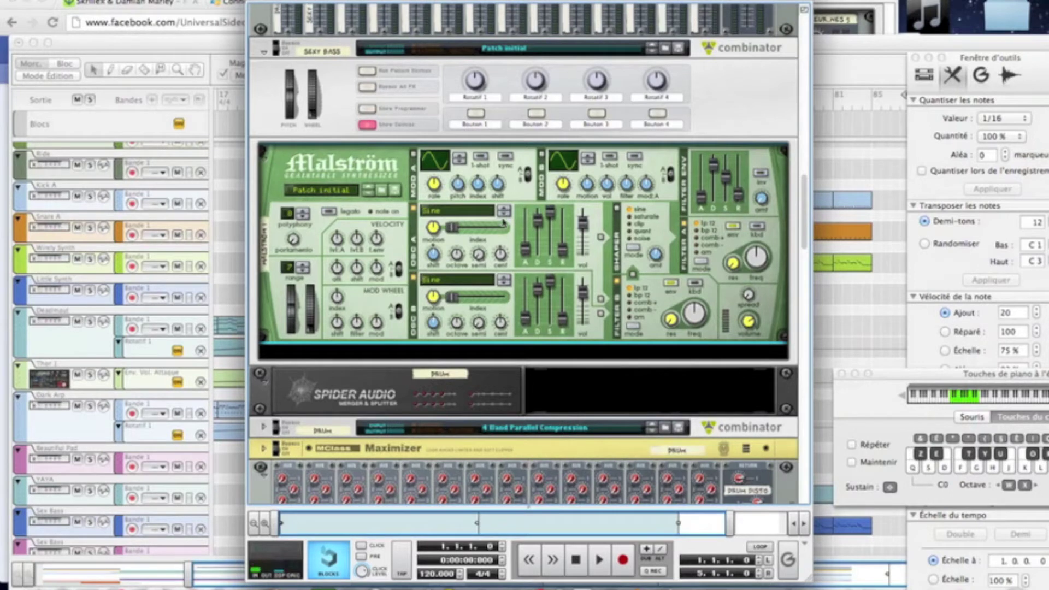
click(483, 213)
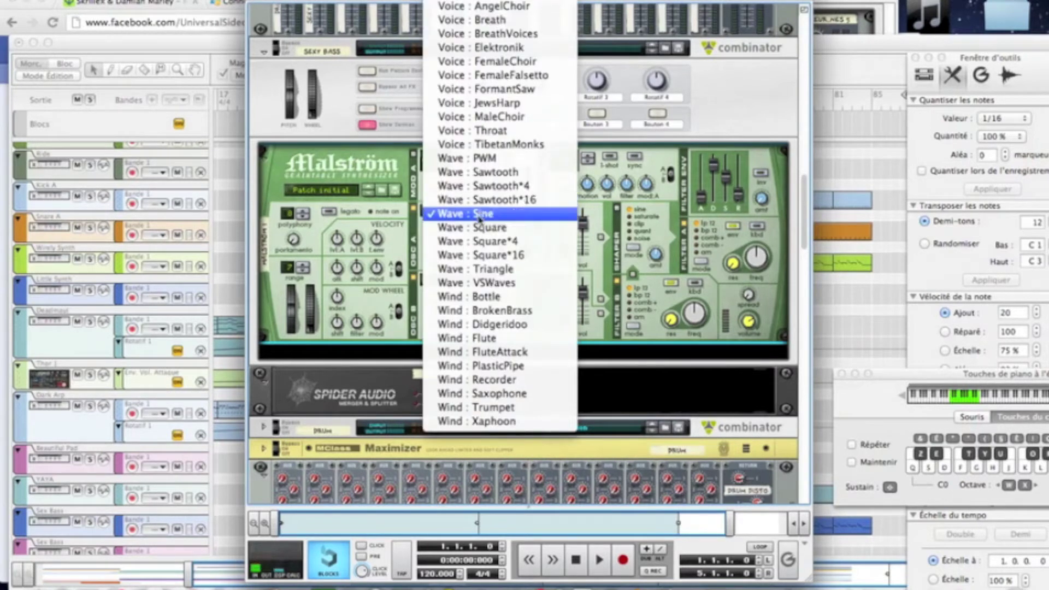
click(484, 258)
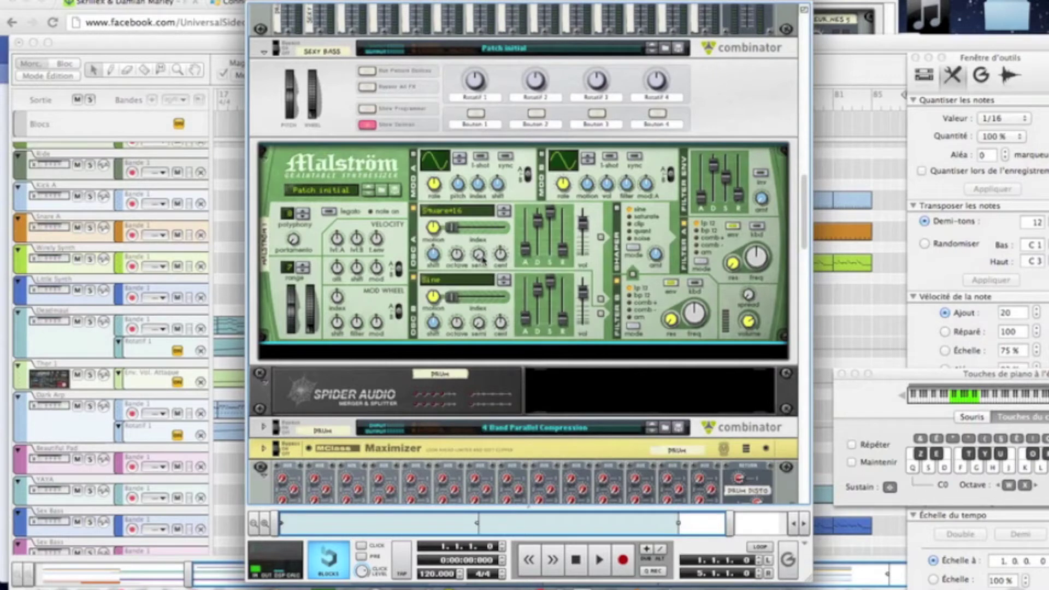
click(462, 284)
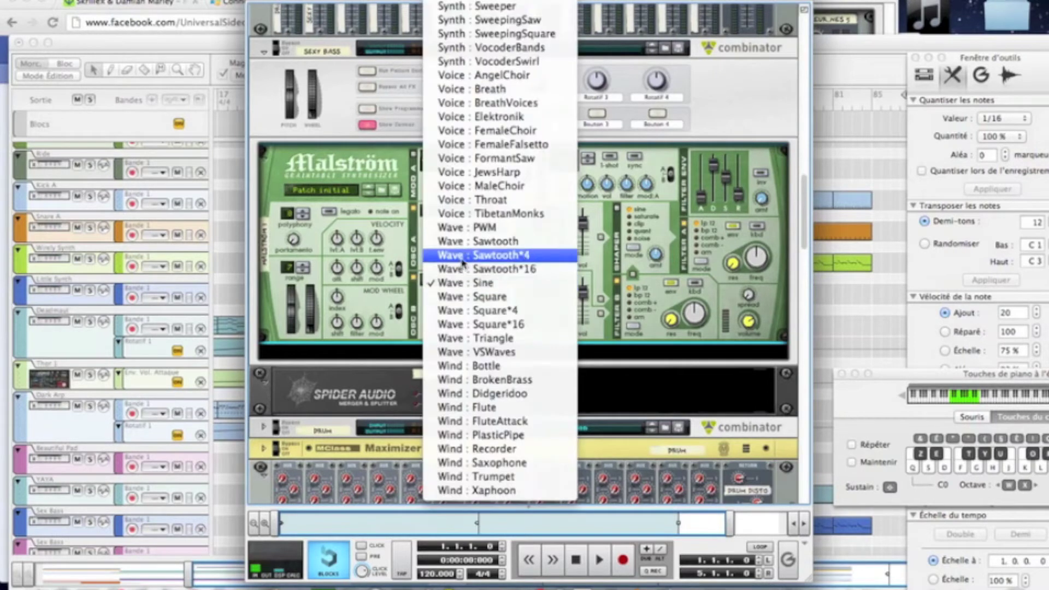
click(463, 257)
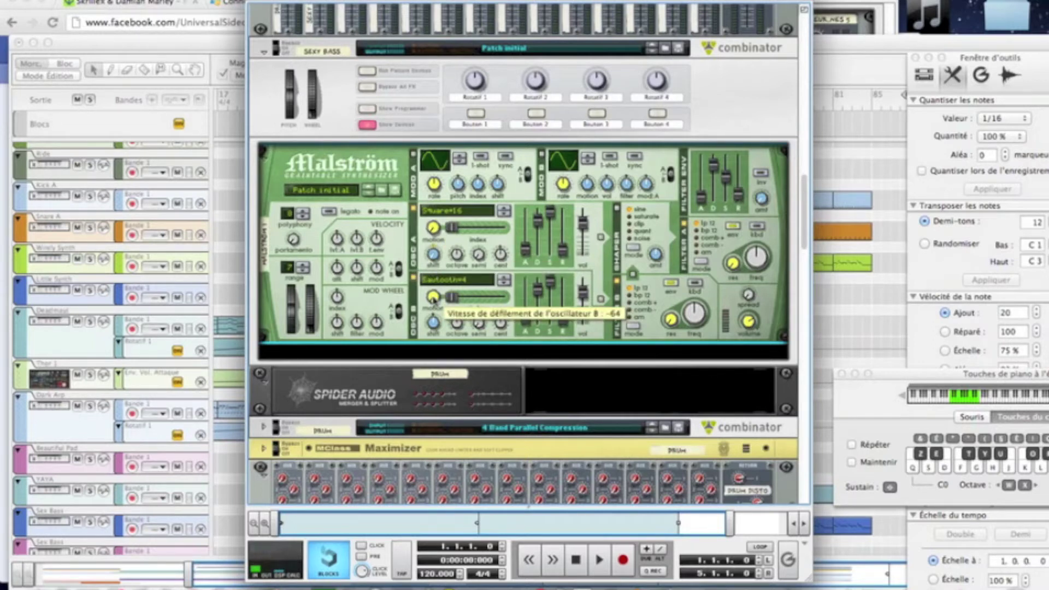
Step: Adjust oscillator B's shift, the volumes of both oscillators and the filter envelope amount on the Malström
drag(434, 331, 430, 326)
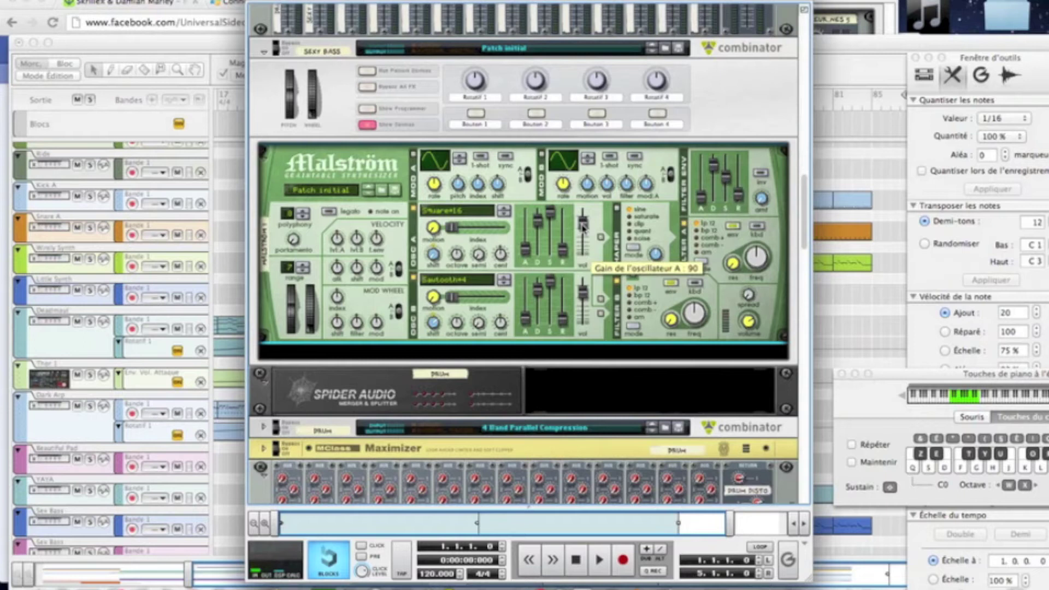
drag(583, 227, 583, 222)
drag(583, 291, 586, 298)
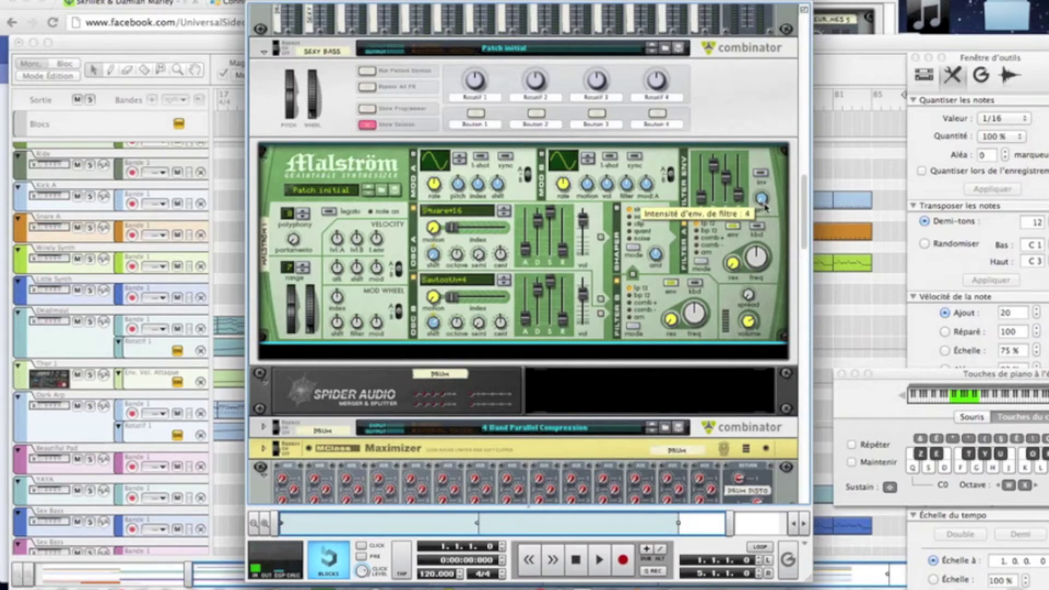
drag(765, 205, 765, 204)
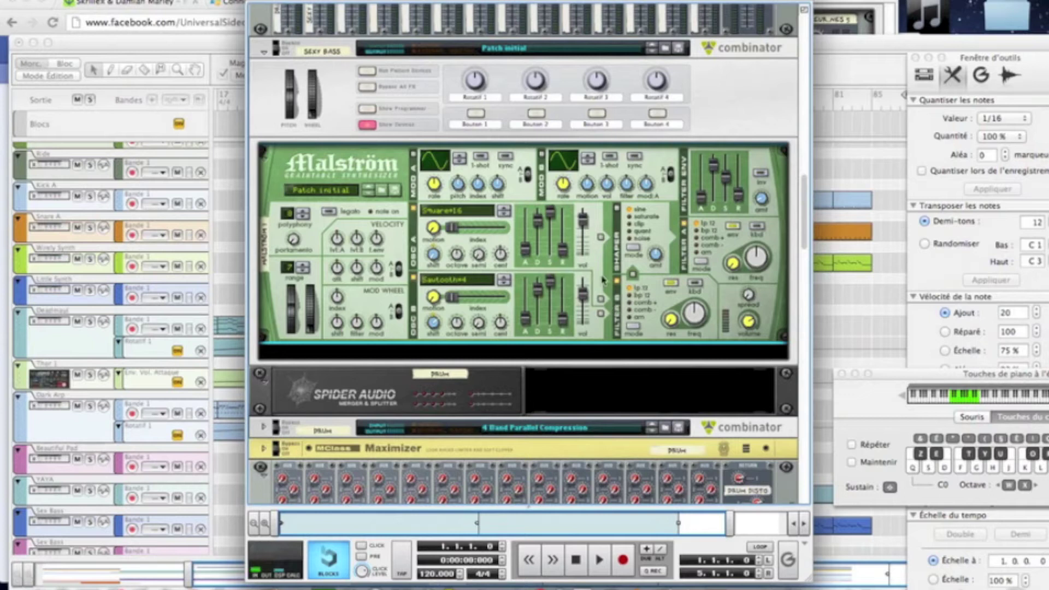
Step: Route oscillator A to the shaper and oscillator B to both the shaper and filter B
click(601, 237)
click(601, 299)
click(600, 313)
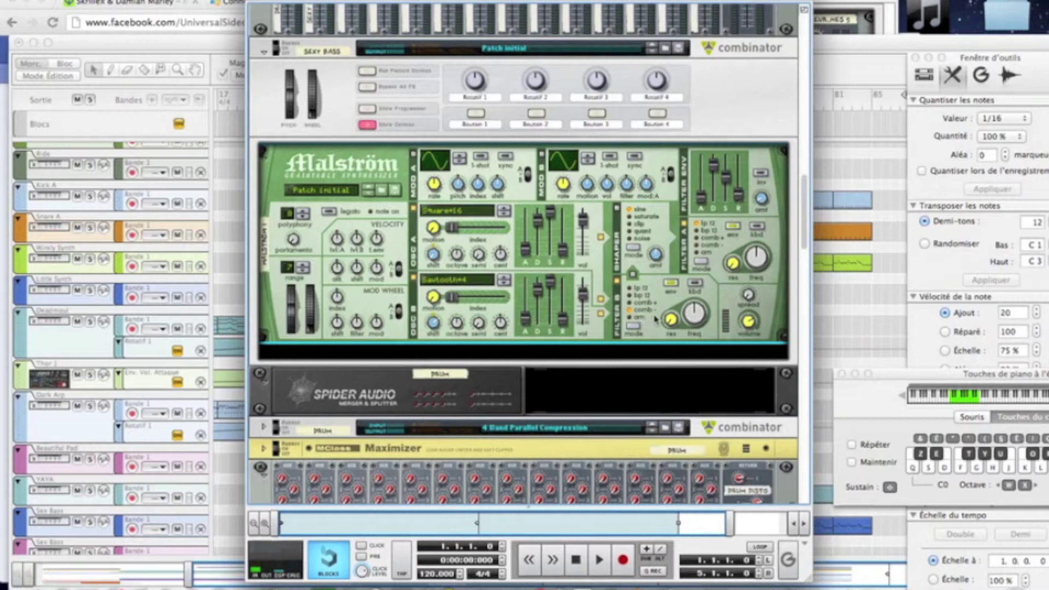
Step: Lower filter B's cutoff frequency, then route filter B through the shaper and switch the shaper on
drag(693, 323, 695, 329)
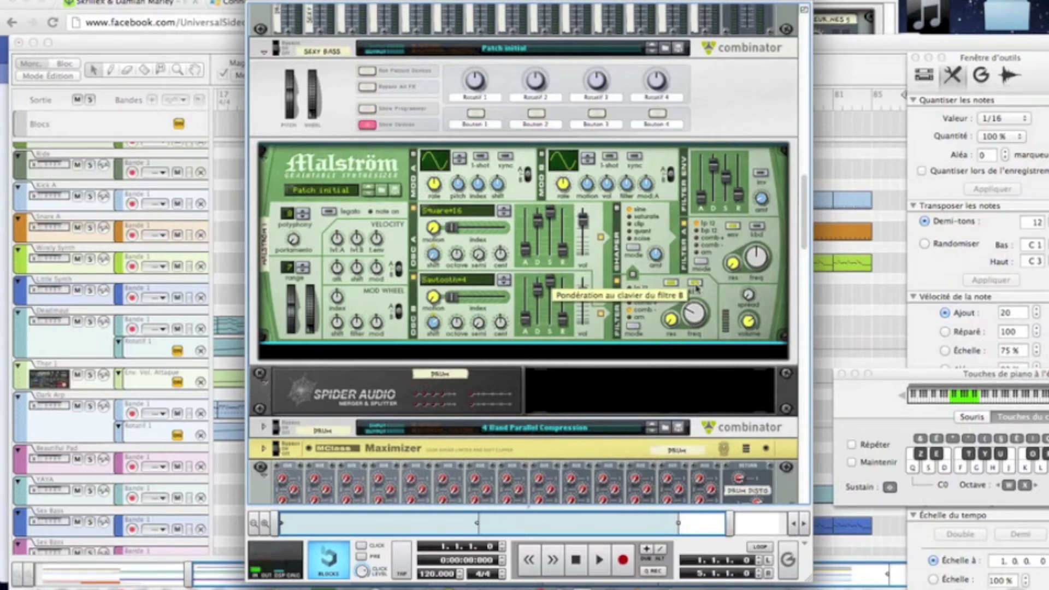
click(634, 275)
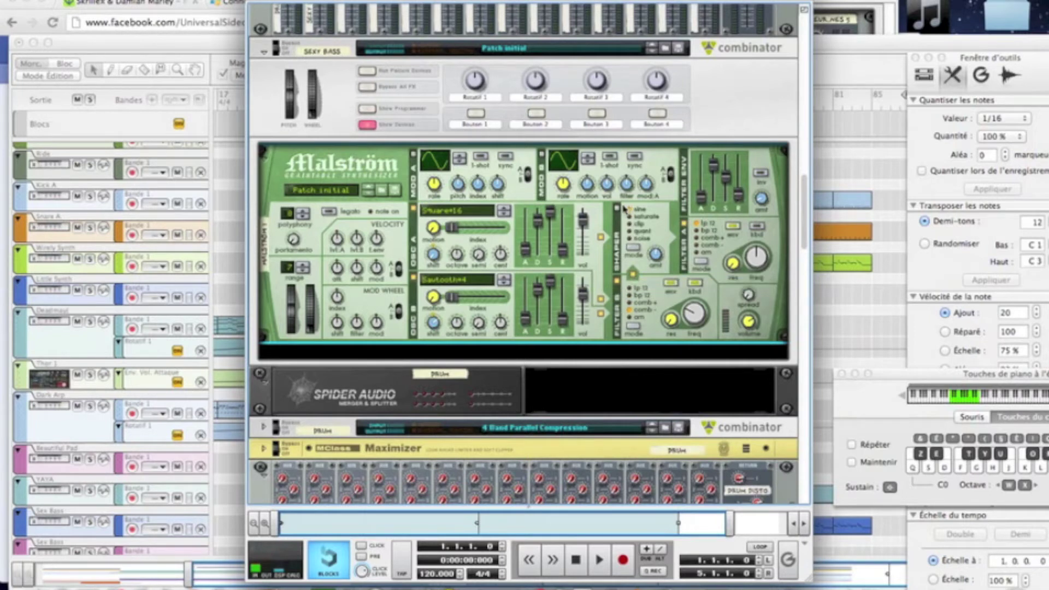
click(618, 209)
mouse_move(735, 262)
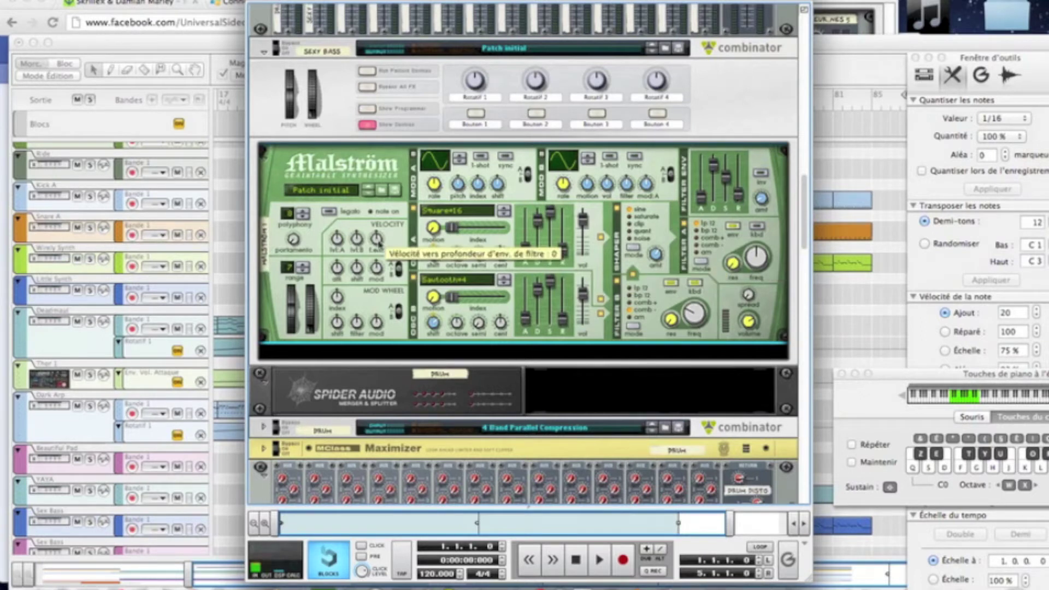
click(856, 79)
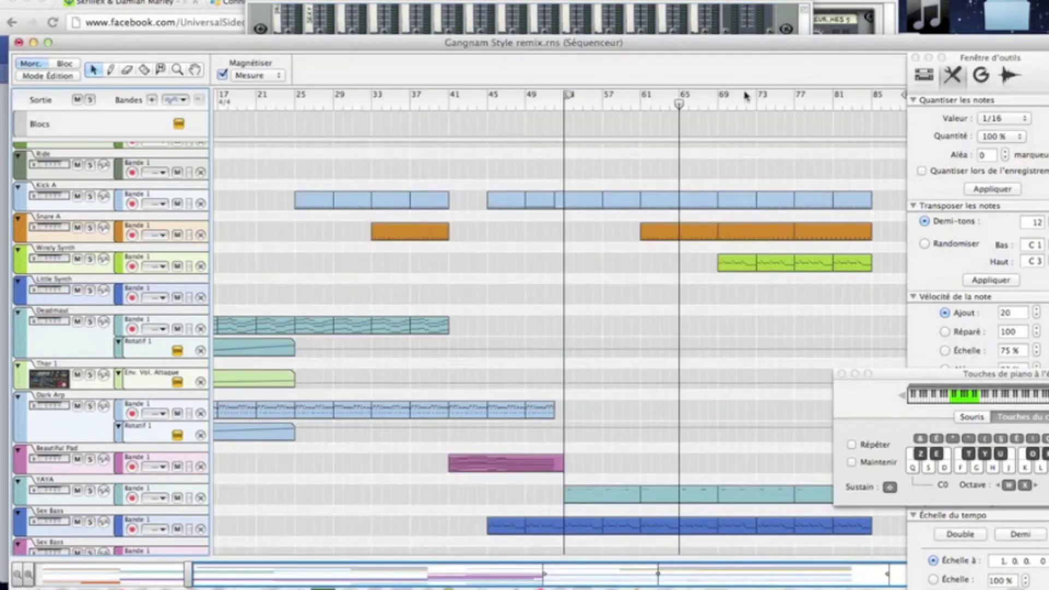
click(795, 1)
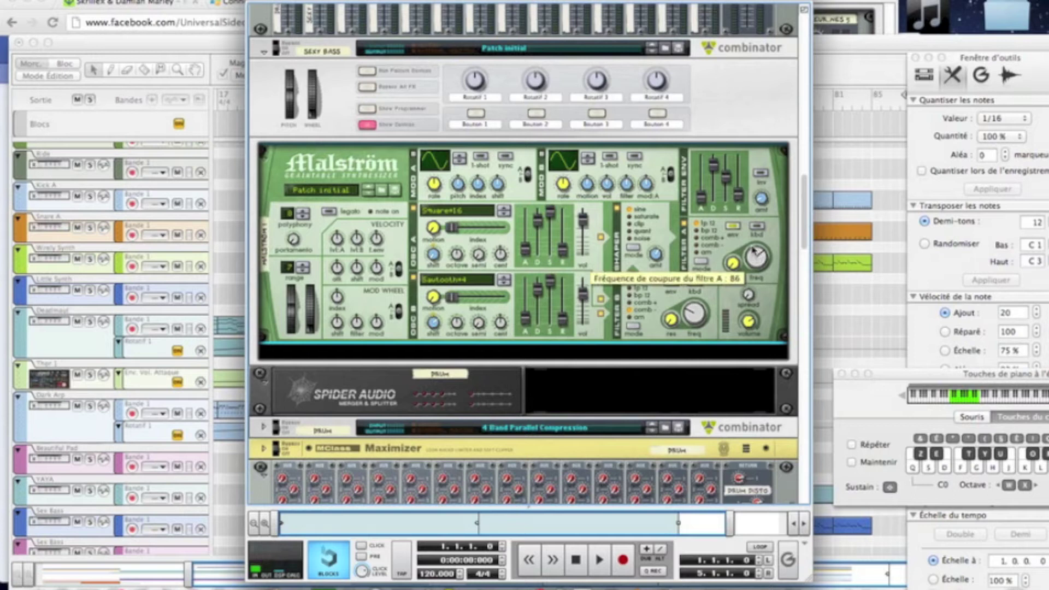
scroll(753, 247, up, 2)
scroll(752, 245, up, 2)
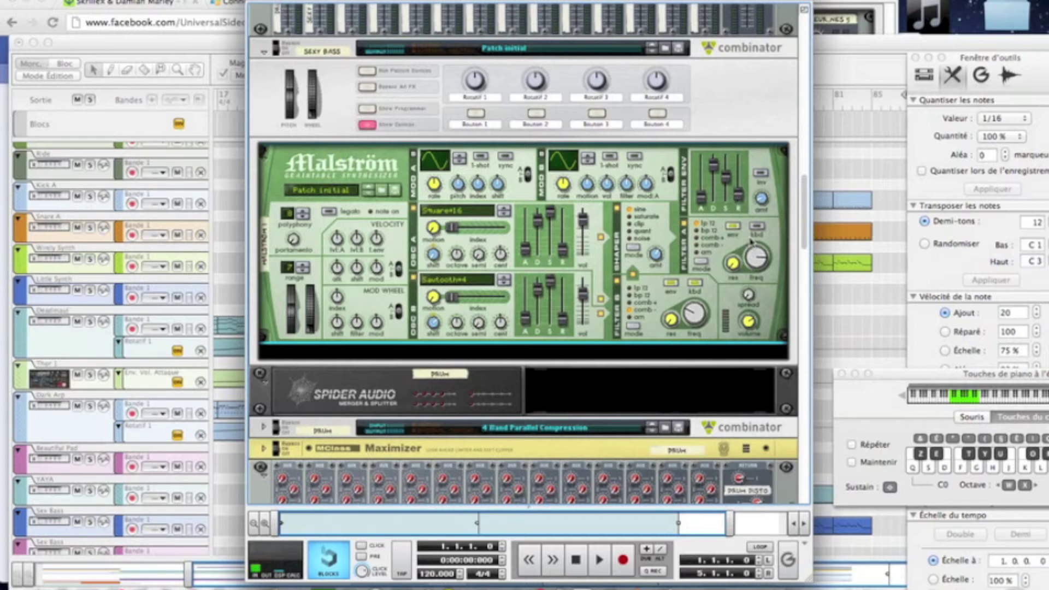
Step: Add an MClass Equalizer below the Malström inside the SEXY BASS Combinator
right_click(699, 356)
mouse_move(730, 361)
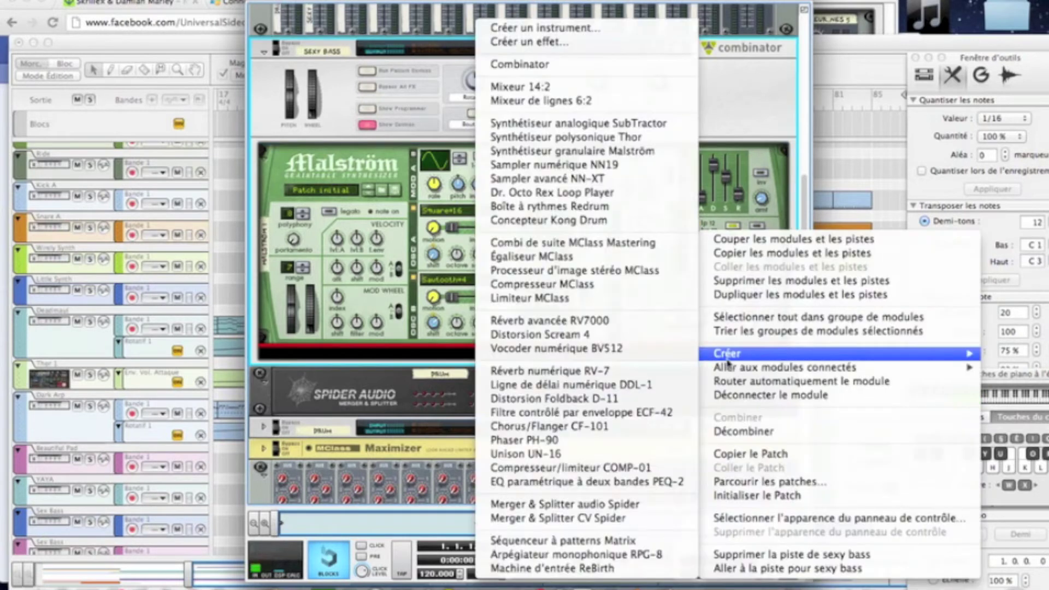
click(590, 263)
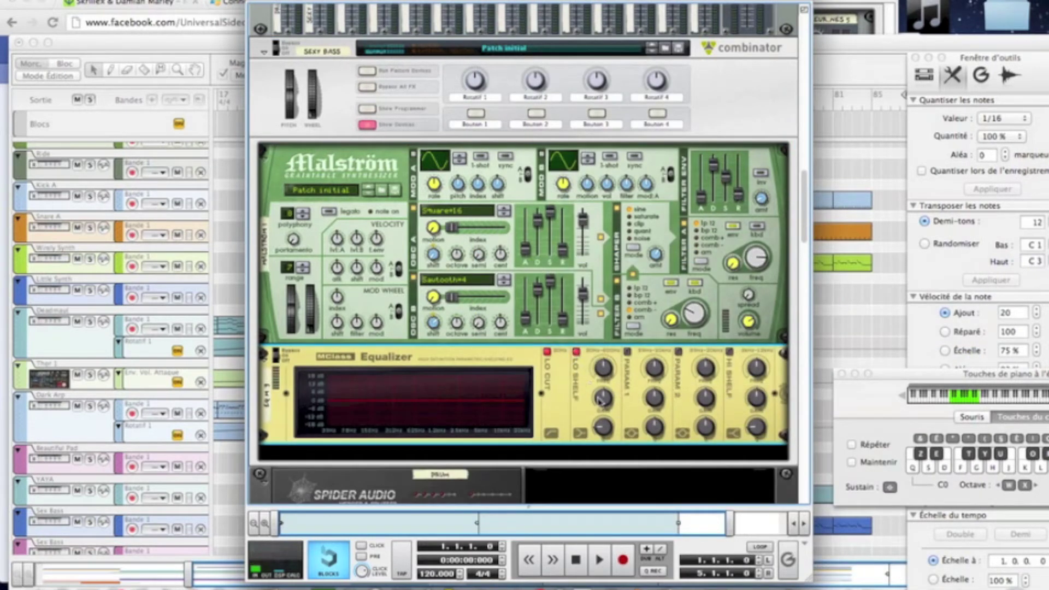
Step: Lower the equalizer's low-shelf gain, enable the high shelf and raise its gain slightly
drag(603, 398, 602, 417)
click(730, 351)
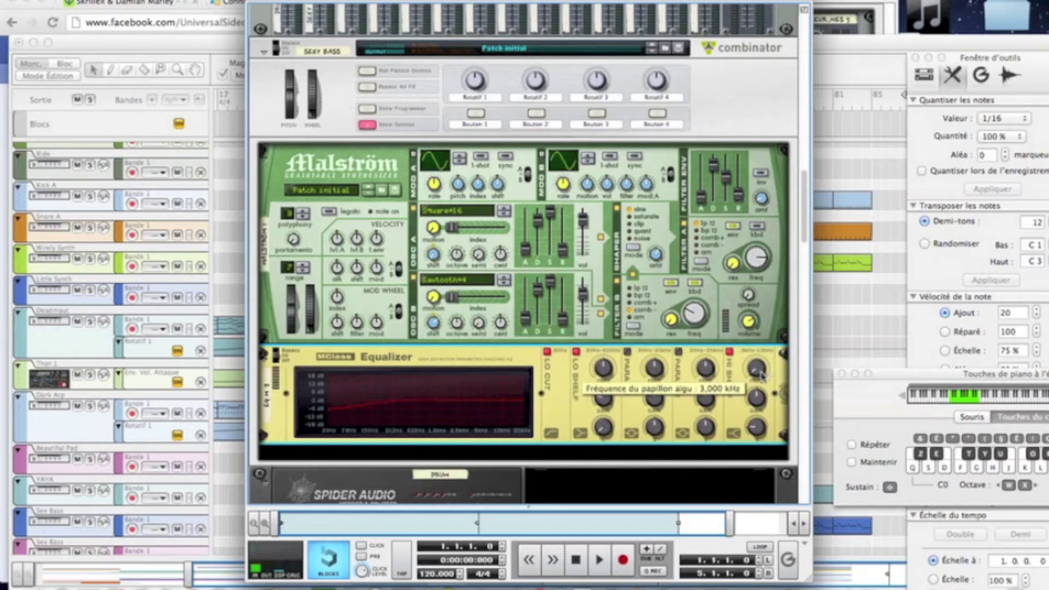
drag(759, 403, 759, 402)
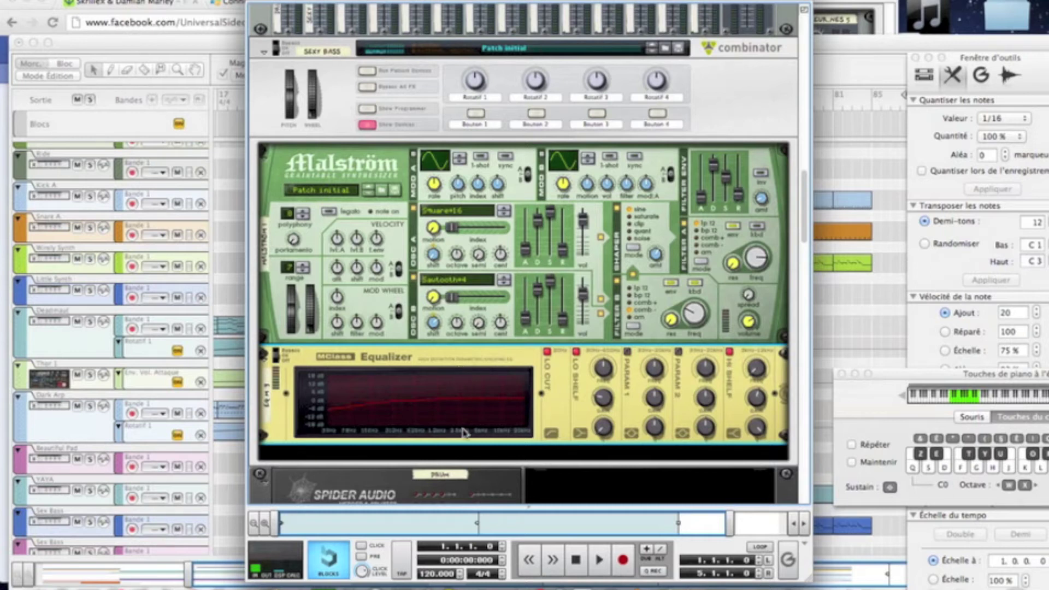
Step: Add a UN-16 Unison below the equalizer in the Combinator and set its dry/wet to 26
scroll(519, 410, down, 3)
right_click(519, 409)
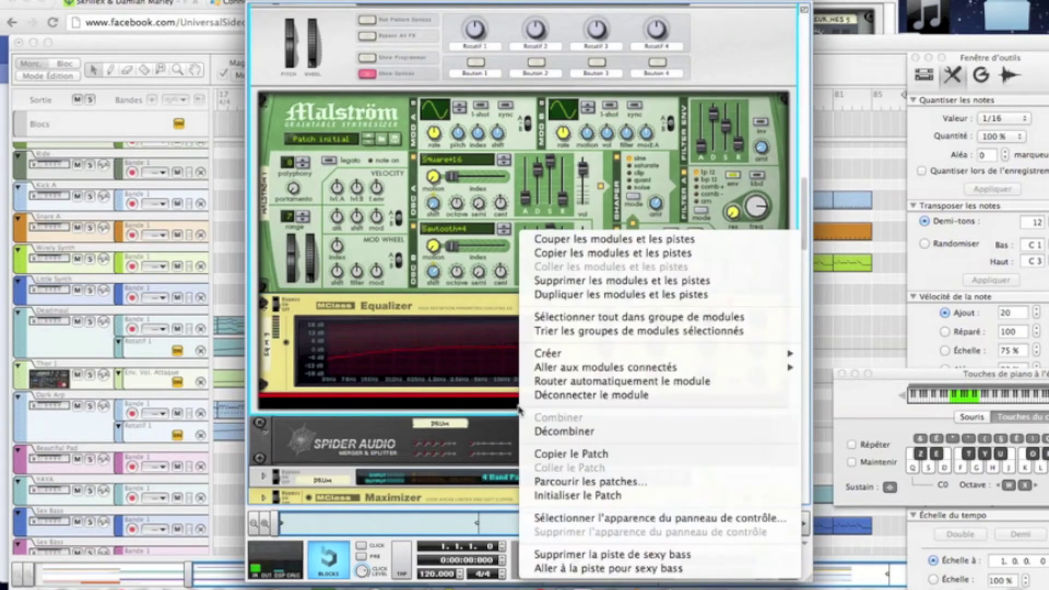
mouse_move(557, 358)
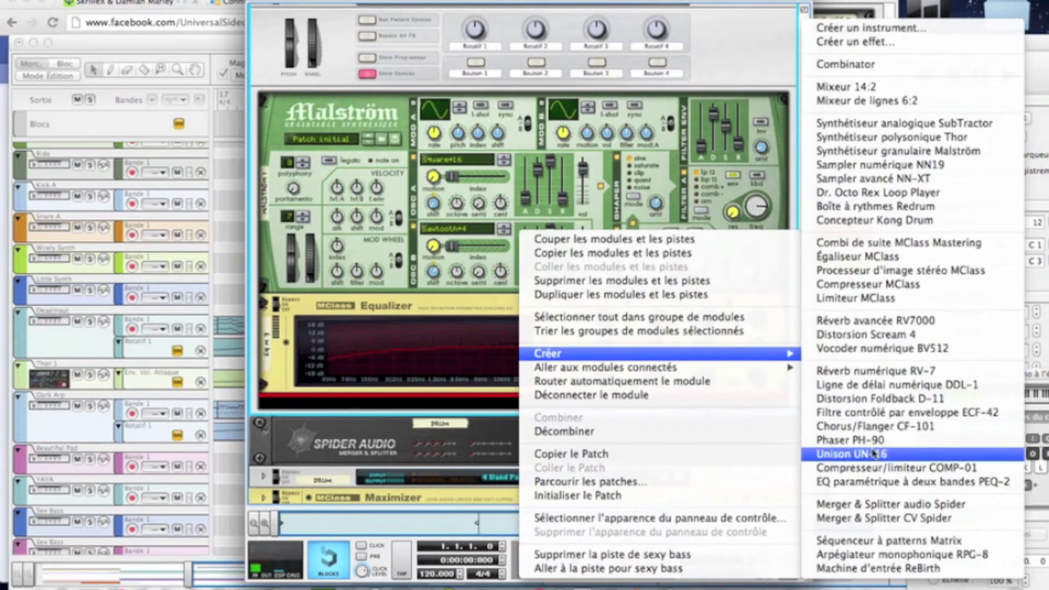
click(853, 454)
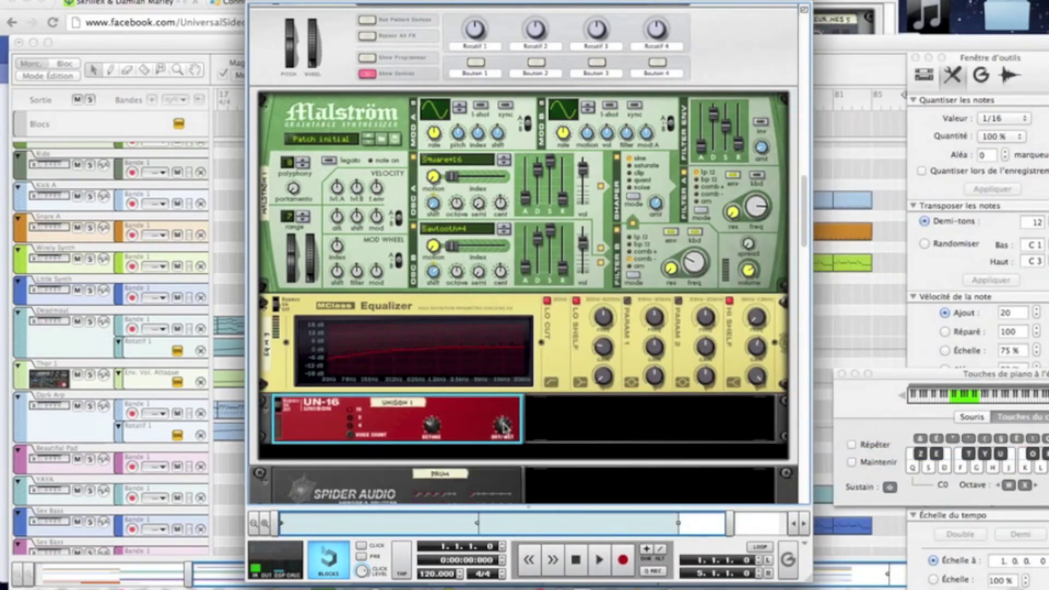
mouse_move(504, 434)
drag(503, 435, 510, 468)
mouse_move(503, 435)
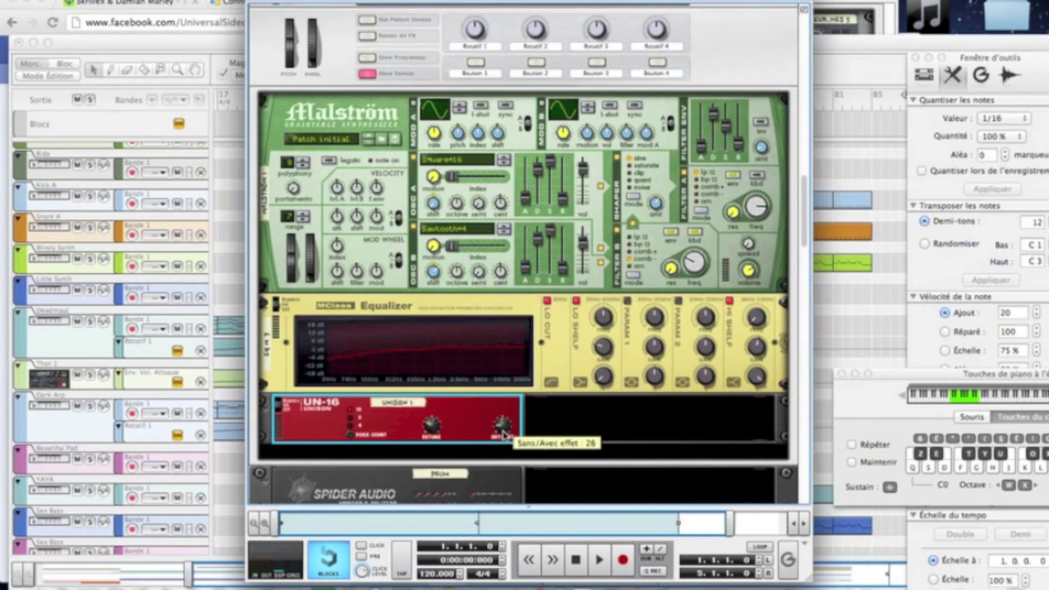
Step: Add a Scream 4 distortion after the Unison and adjust its damage control
right_click(574, 418)
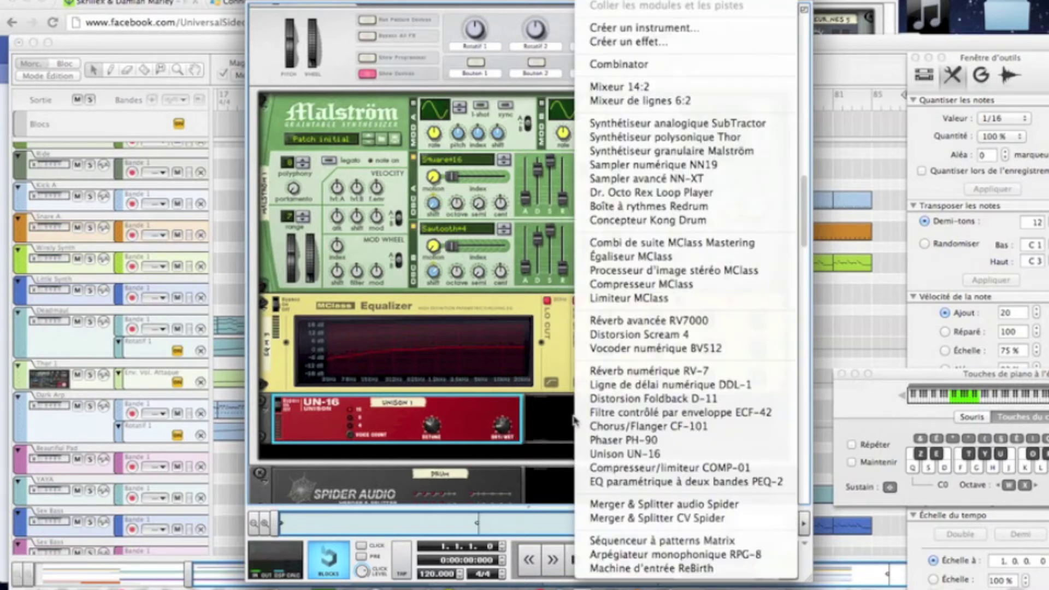
click(623, 334)
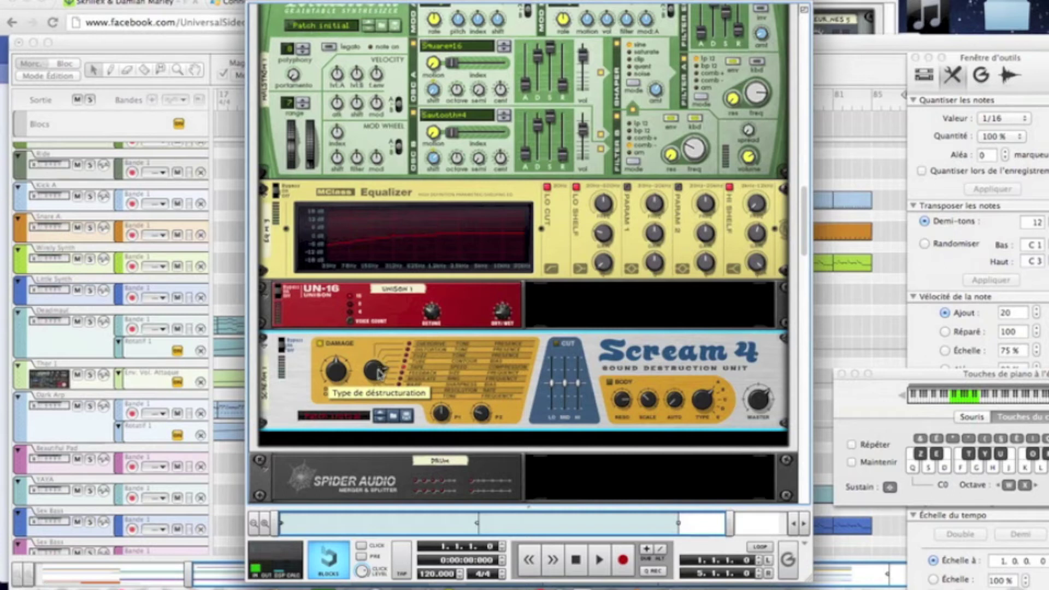
mouse_move(341, 372)
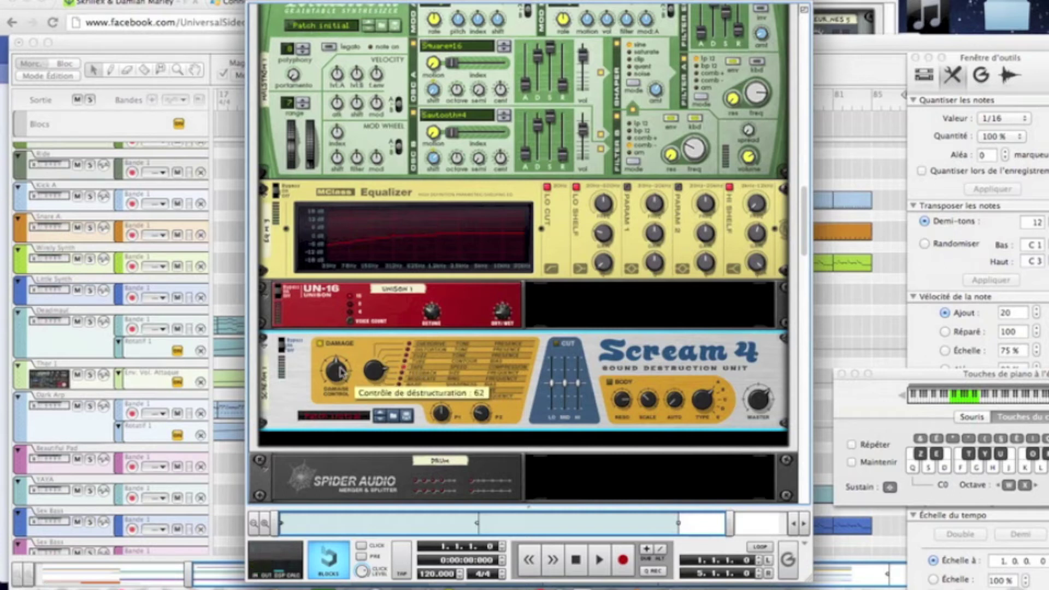
drag(341, 372, 340, 375)
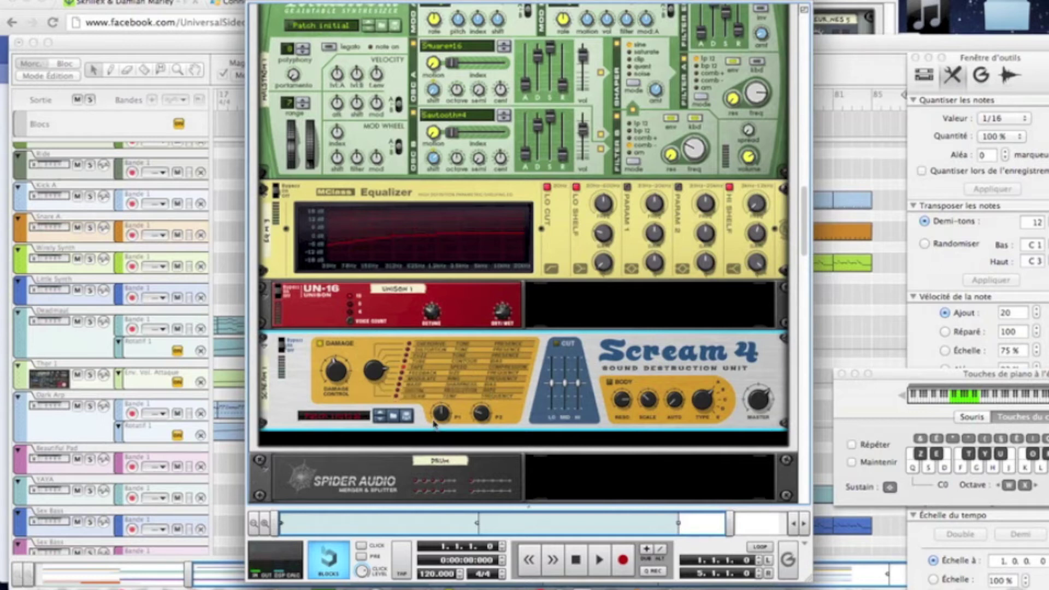
Step: Set the Scream 4's parameter 1 to 84, adjust parameter 2 and play a test note
drag(438, 415, 439, 414)
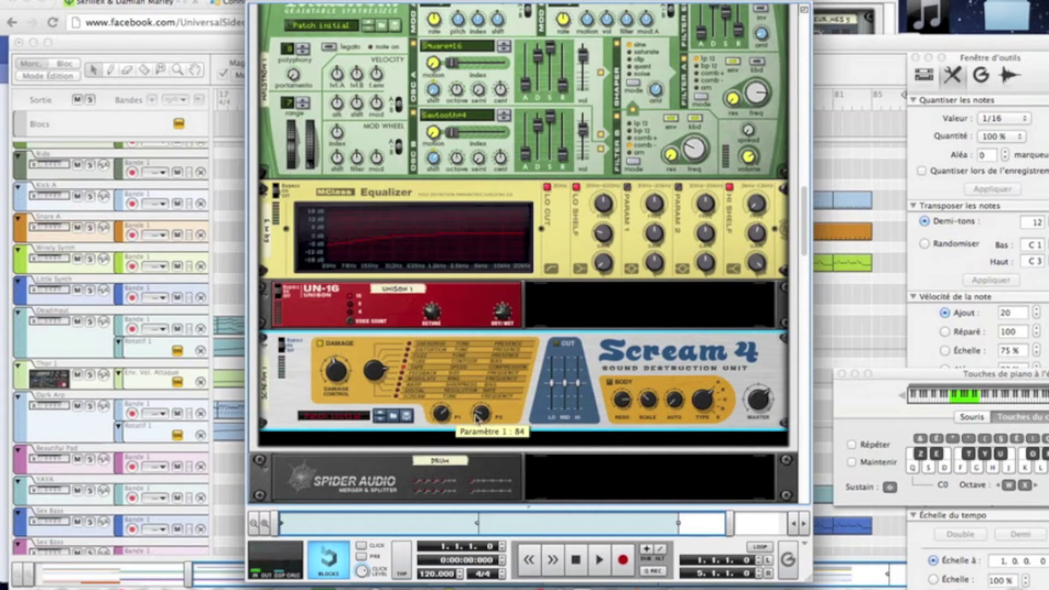
drag(481, 417, 482, 417)
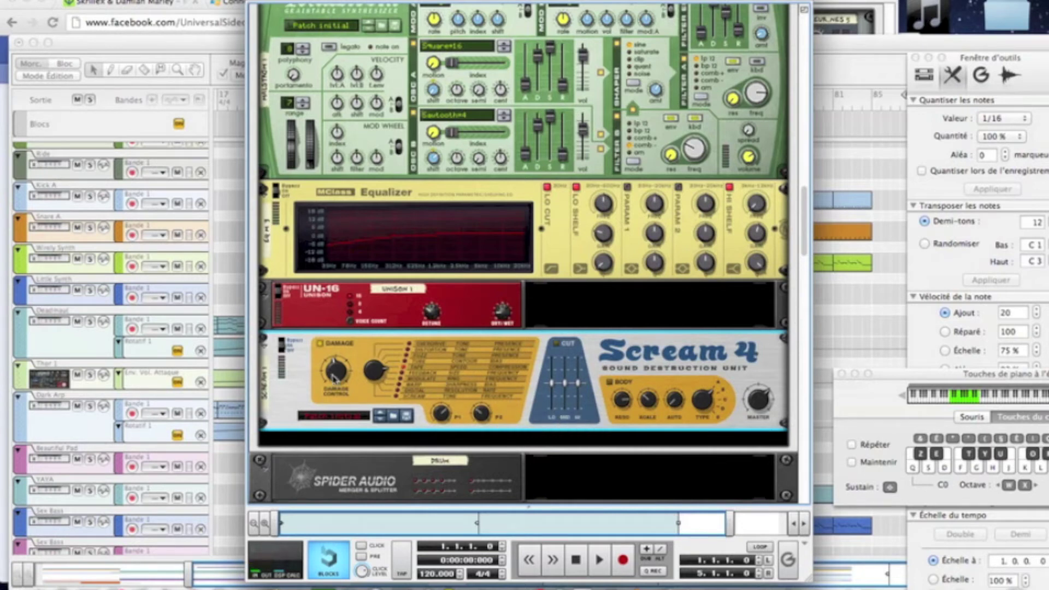
key(j)
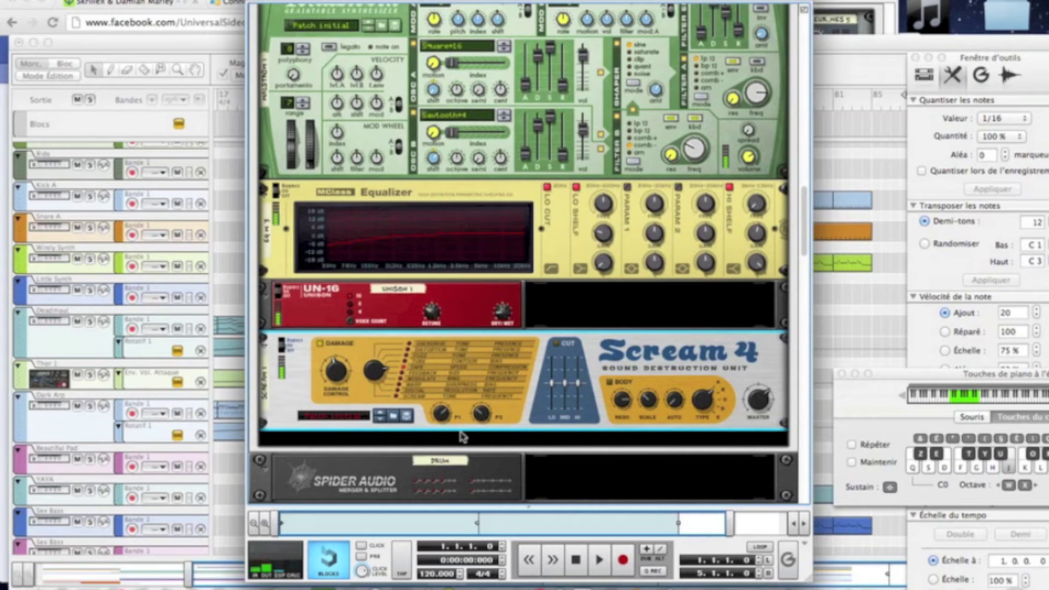
Step: Add a second Scream 4 distortion below the first one in the Combinator and adjust its damage control
key(u)
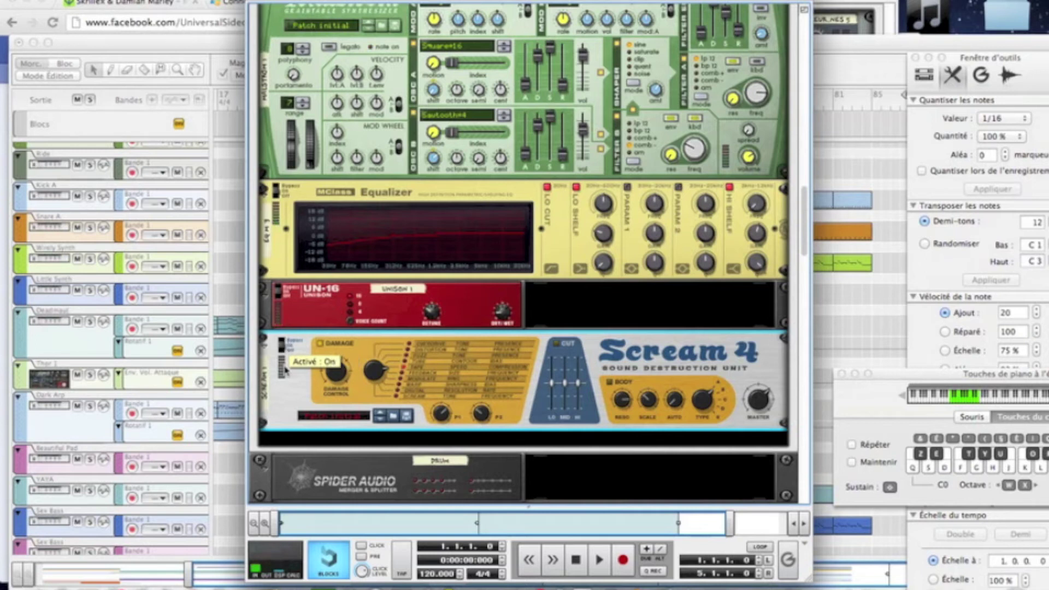
scroll(325, 373, down, 3)
right_click(327, 366)
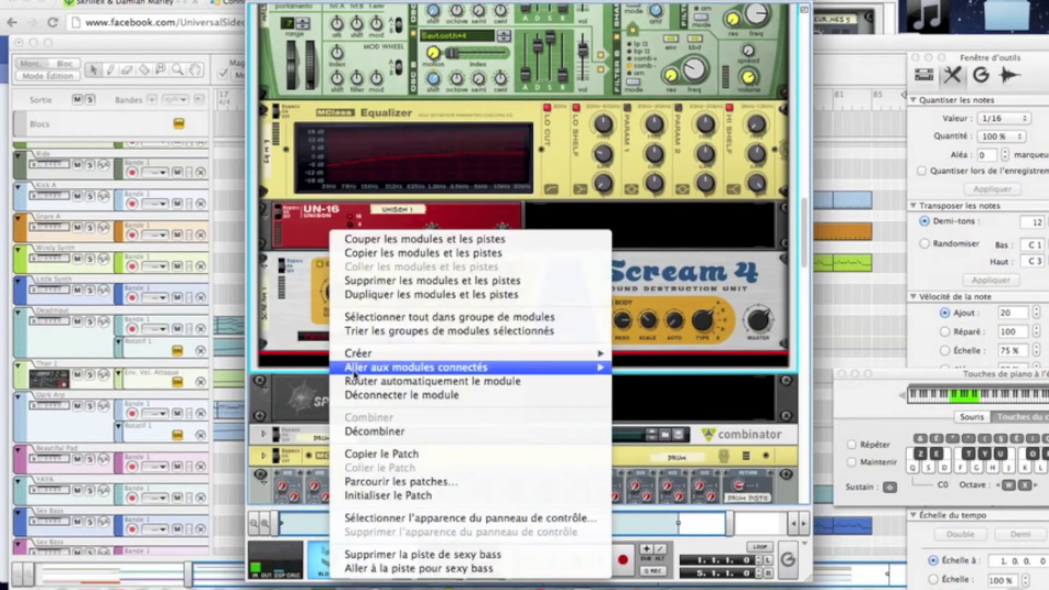
mouse_move(372, 354)
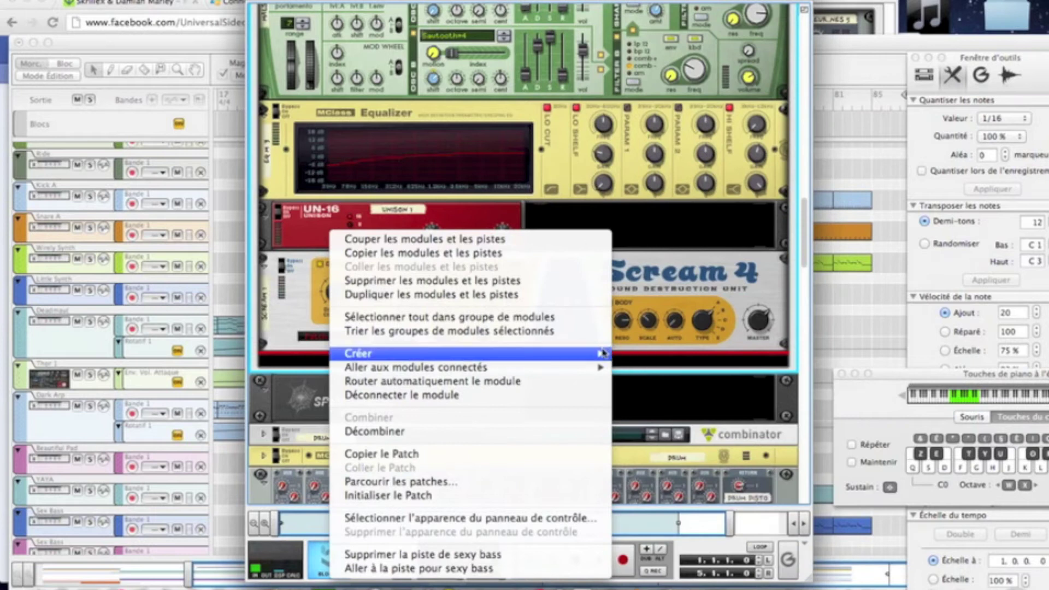
mouse_move(601, 354)
click(660, 335)
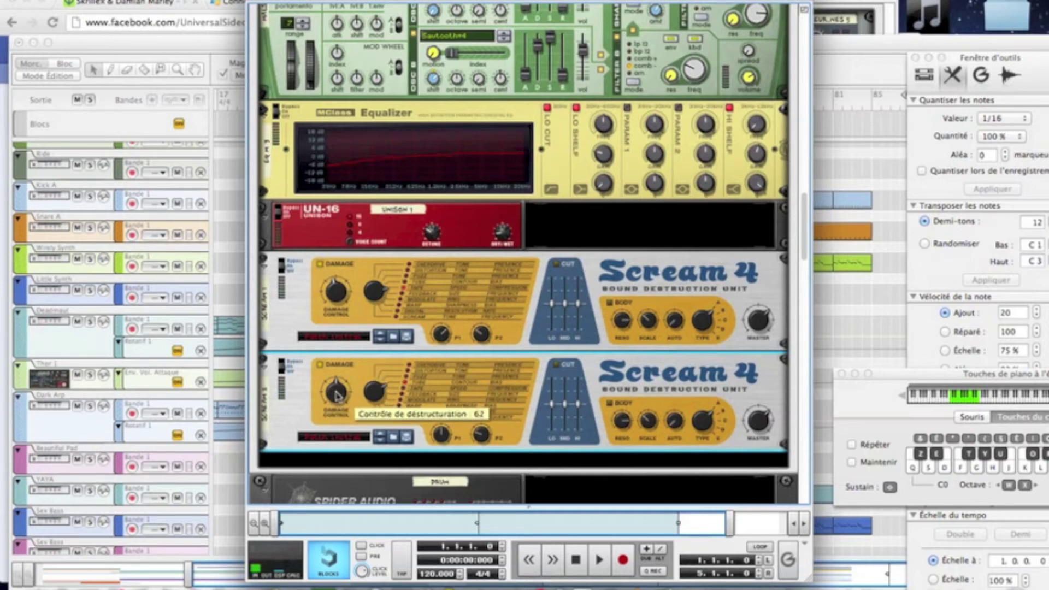
drag(335, 391, 337, 398)
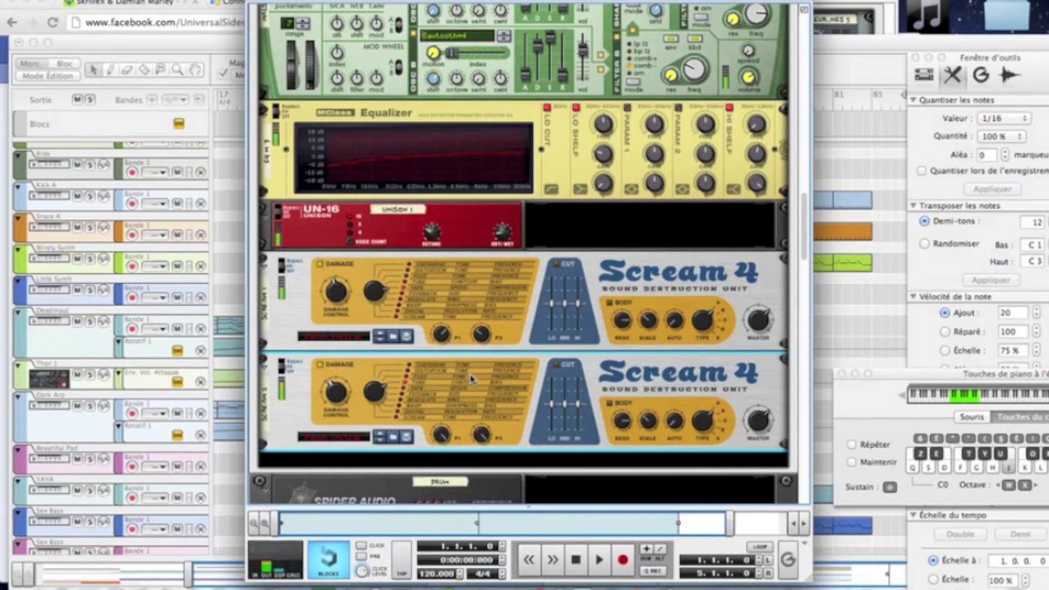
Step: Enable the second Scream 4's Body section and adjust its resonance and auto amounts
click(609, 405)
drag(625, 420, 630, 436)
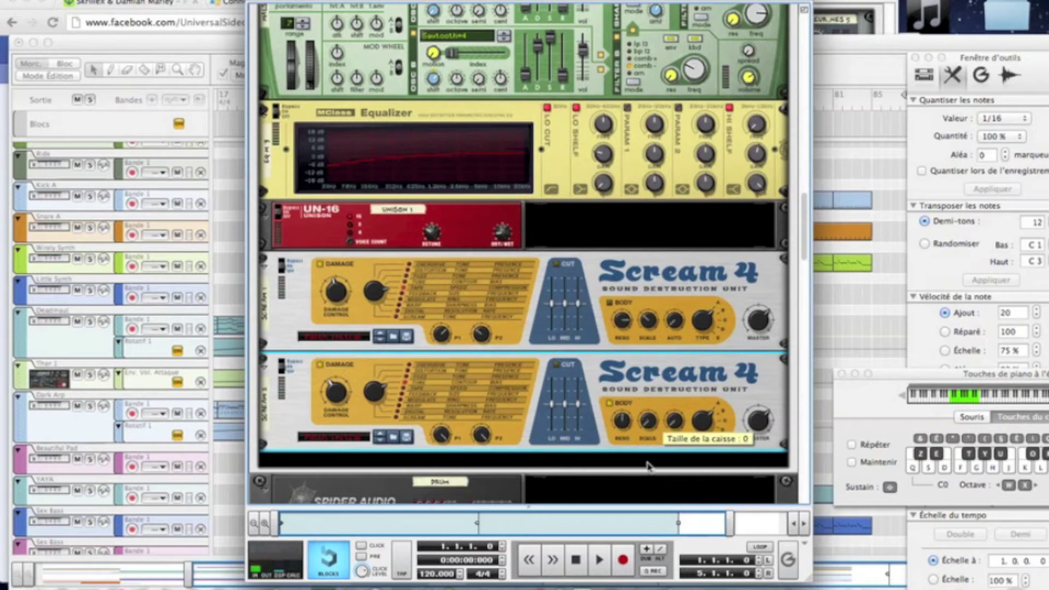
drag(678, 425, 678, 425)
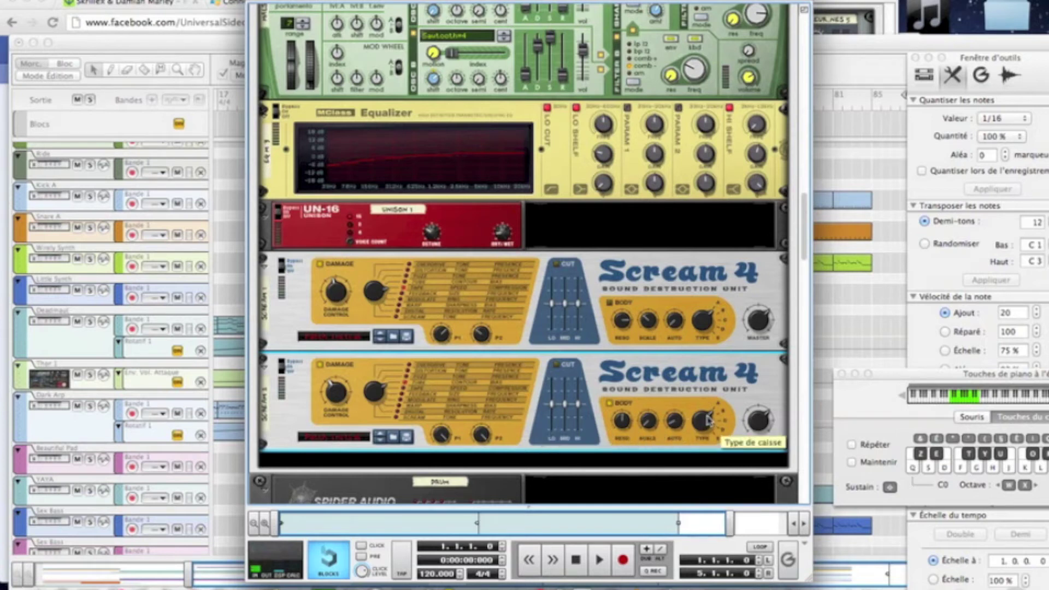
Step: Add an MClass Equalizer after the second Scream 4 and enable its low cut and parametric 1 band
scroll(708, 416, down, 3)
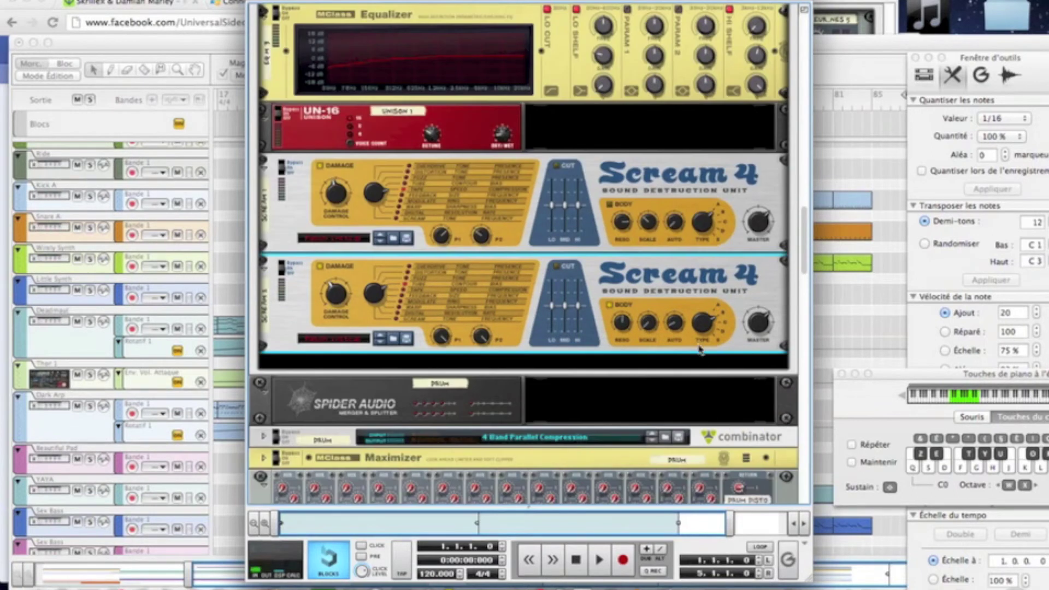
right_click(700, 363)
mouse_move(716, 355)
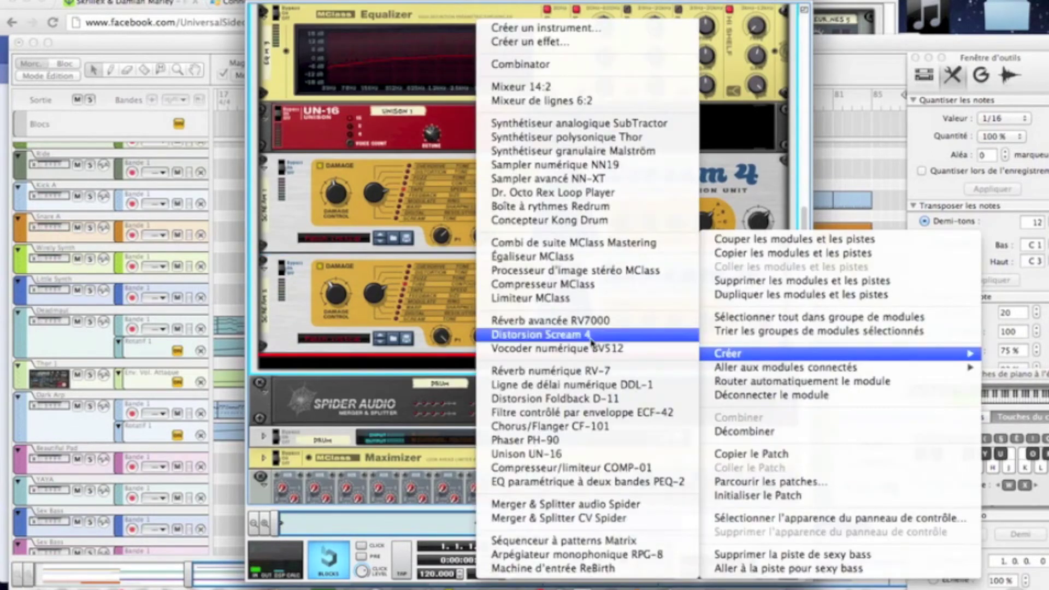
click(571, 257)
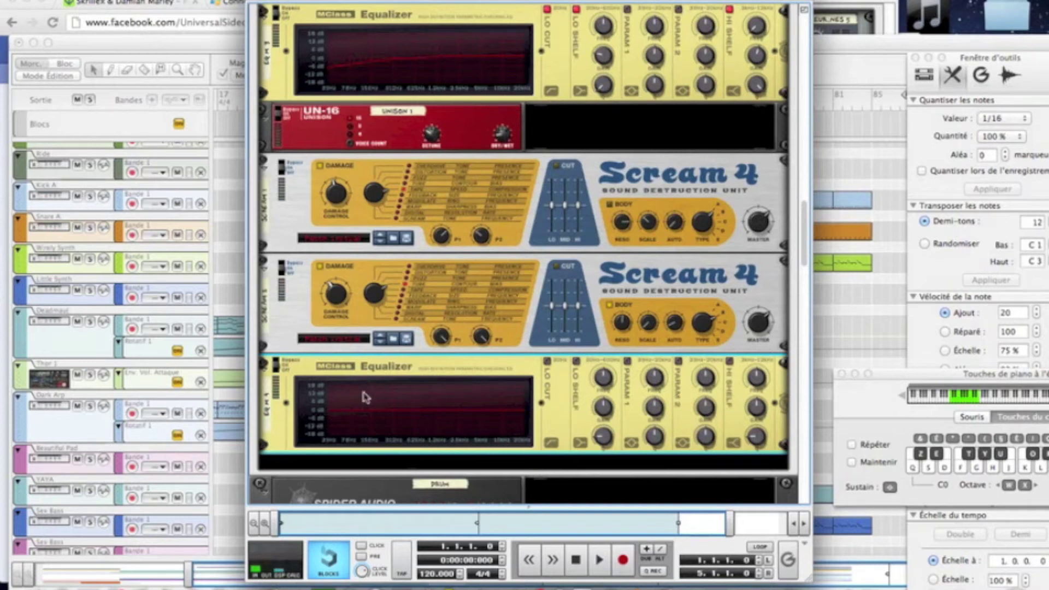
click(547, 362)
click(628, 362)
Step: Tune the new equalizer's parametric 1 band to about 304 Hz and cut its gain strongly
mouse_move(655, 389)
drag(655, 390, 652, 391)
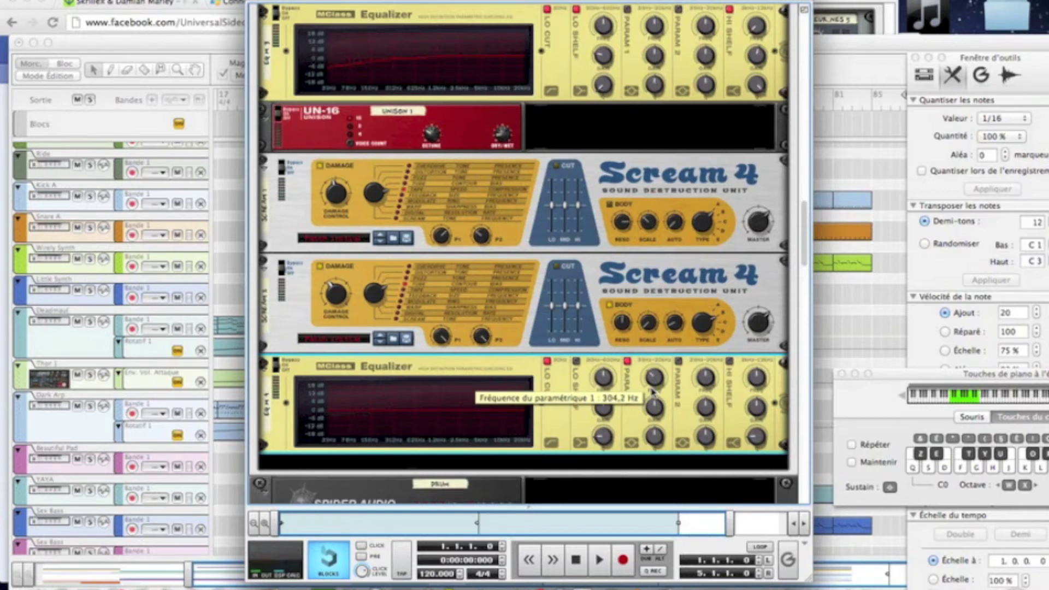
drag(653, 381, 653, 382)
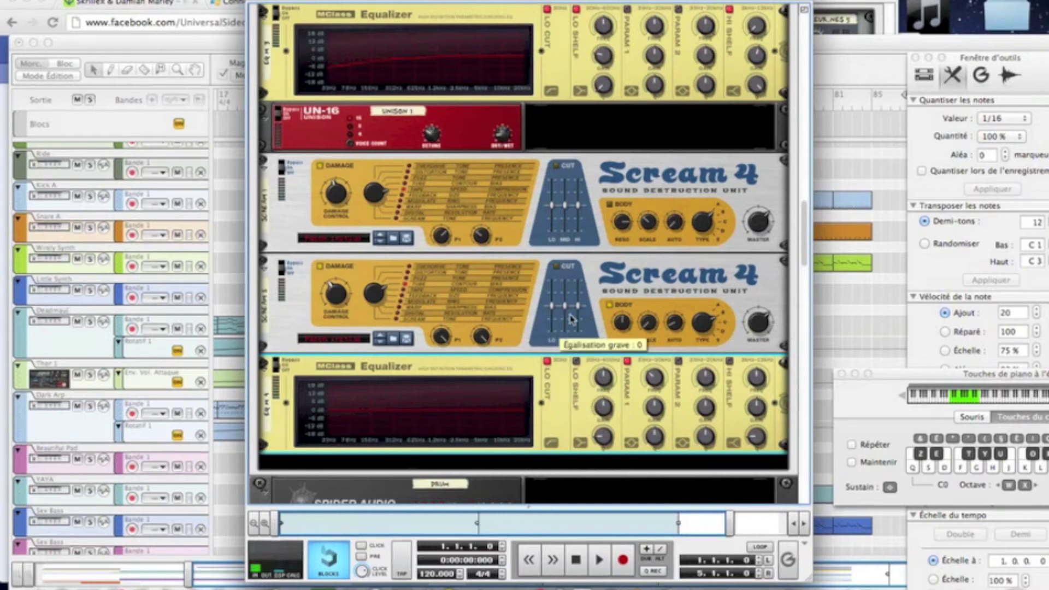
mouse_move(655, 414)
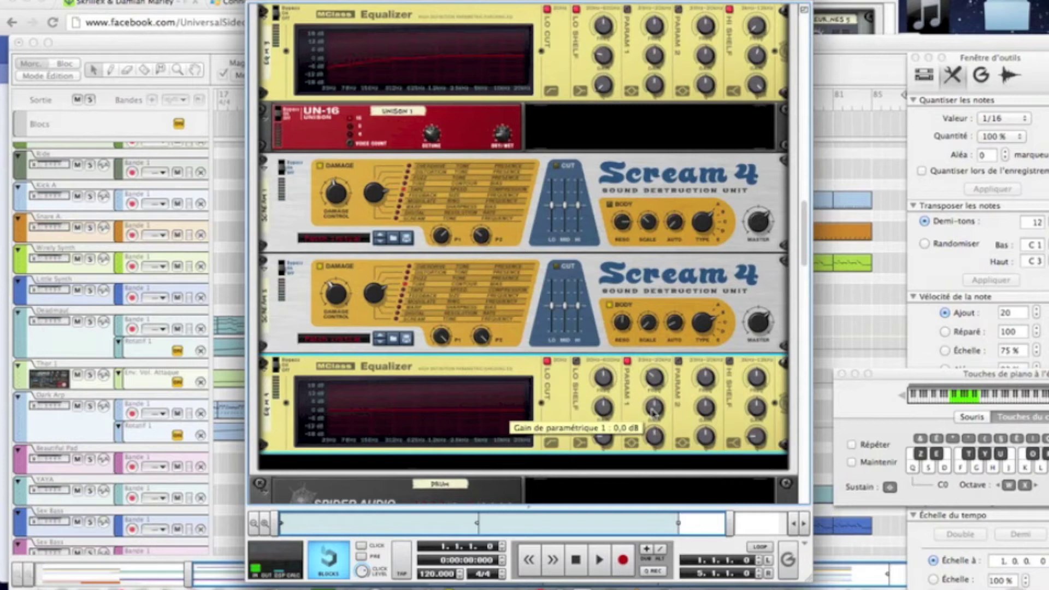
drag(654, 414, 654, 430)
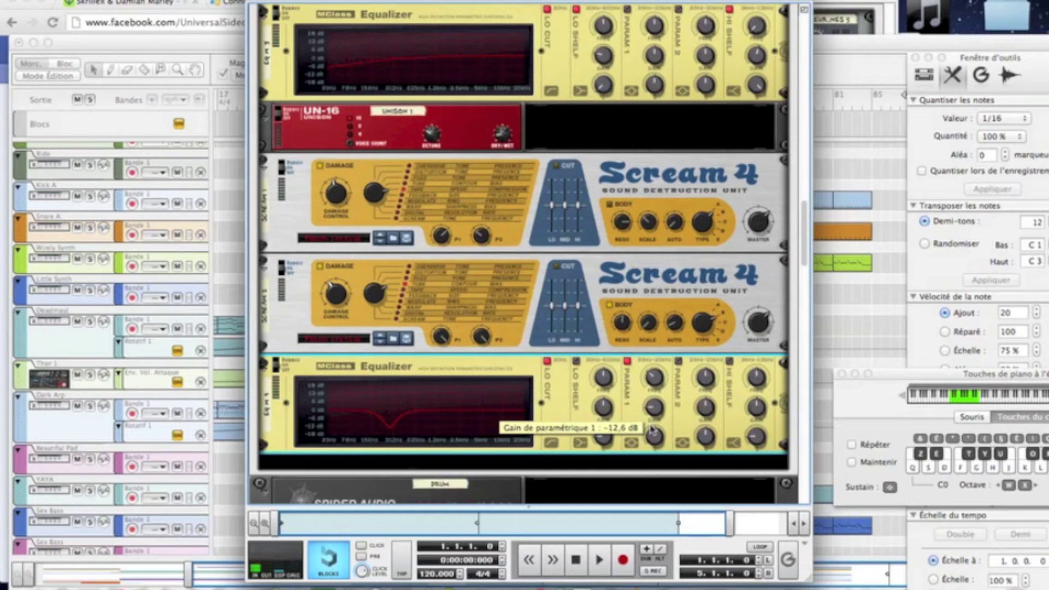
drag(652, 429, 654, 417)
Step: Compare a test note with parametric 1 off and on, and enable parametric 2 with an adjusted frequency
click(629, 363)
key(j)
click(629, 364)
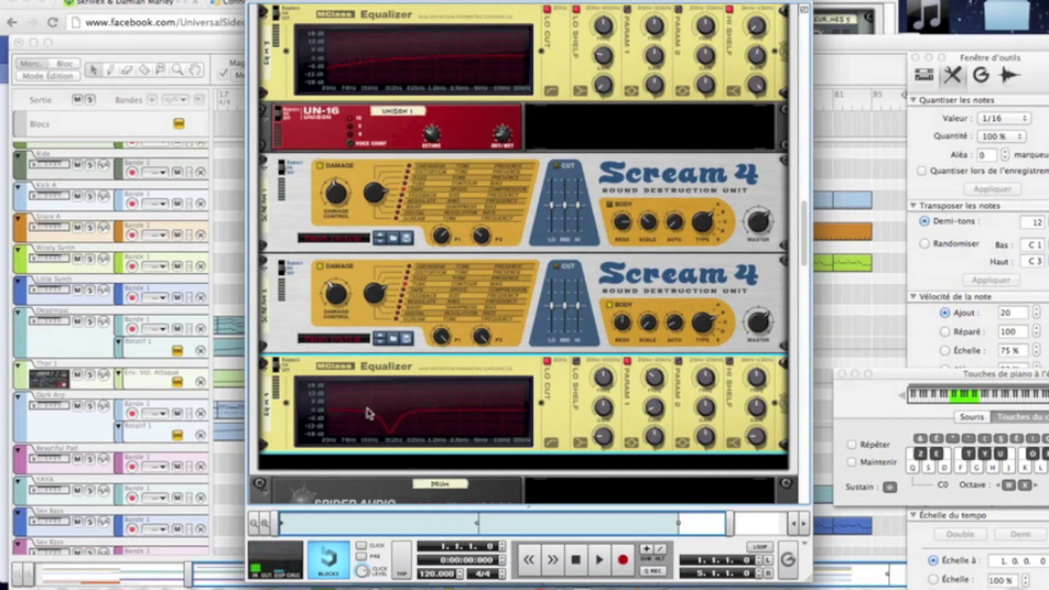
click(678, 361)
drag(702, 381, 701, 377)
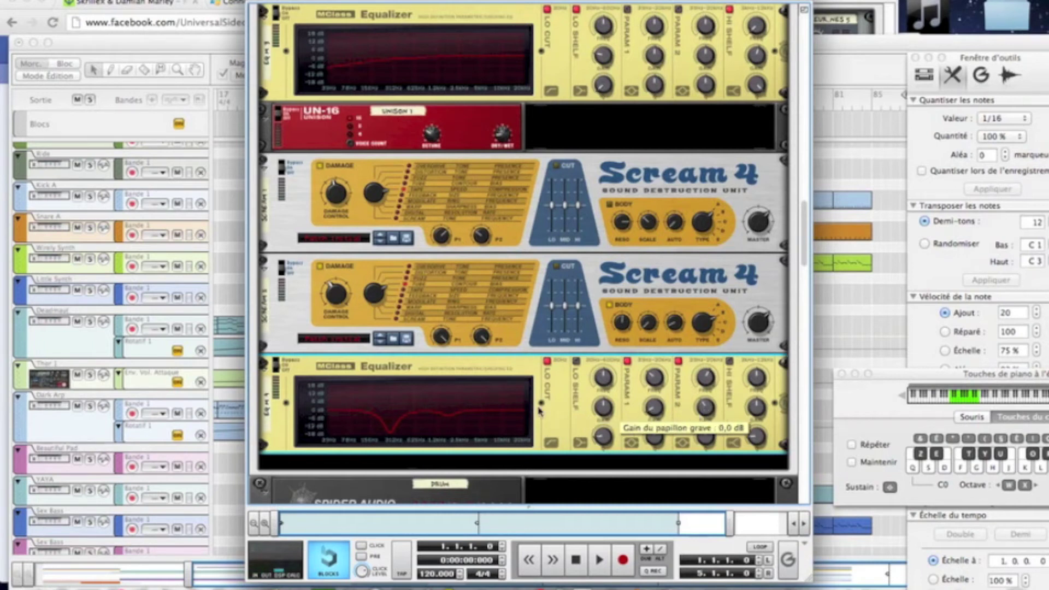
Step: Add a DDL-1 digital delay line after the new equalizer and set its delay time to 4 steps
scroll(525, 411, down, 2)
right_click(555, 366)
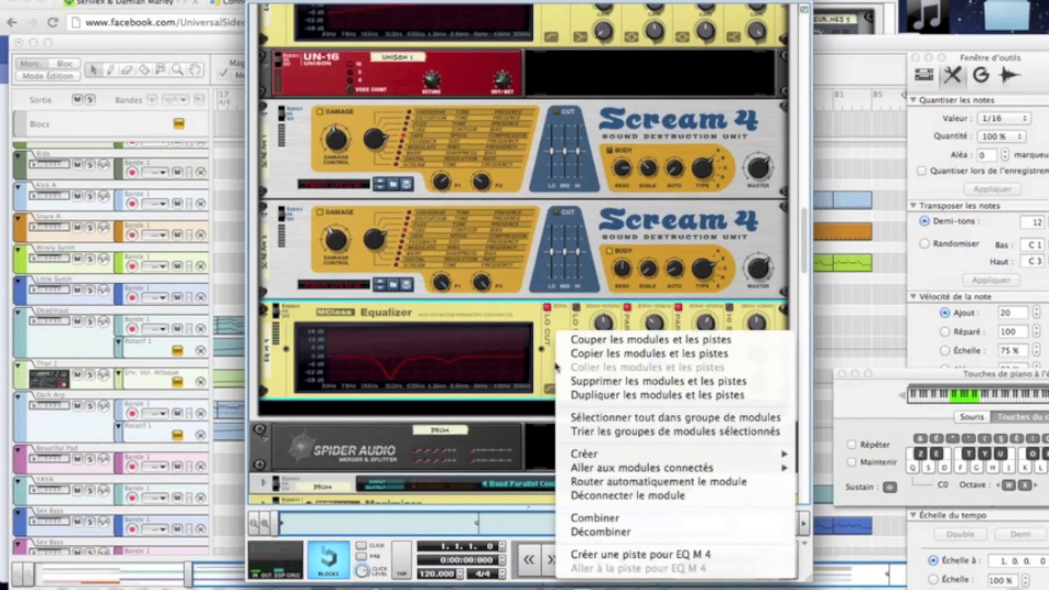
mouse_move(583, 464)
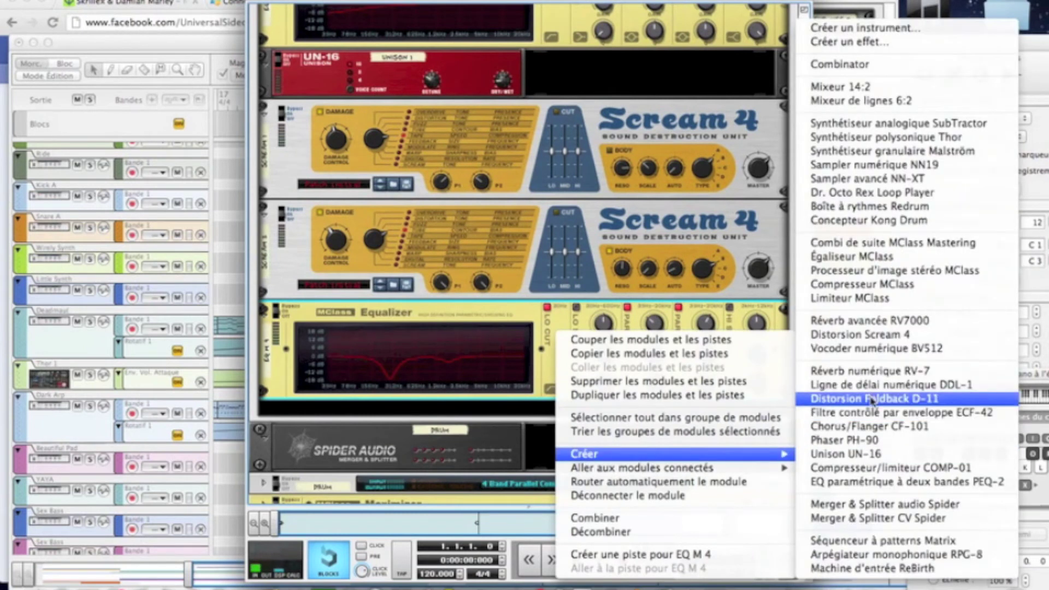
click(847, 386)
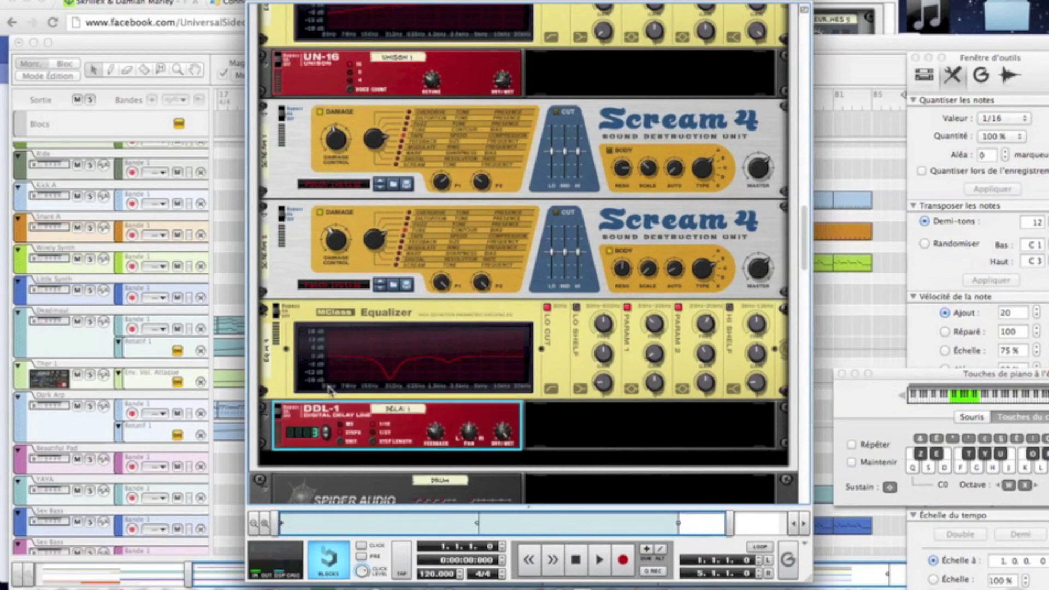
click(328, 430)
Step: Lower the DDL-1 delay's feedback and reduce its dry/wet to about 8
mouse_move(436, 437)
drag(435, 437, 437, 448)
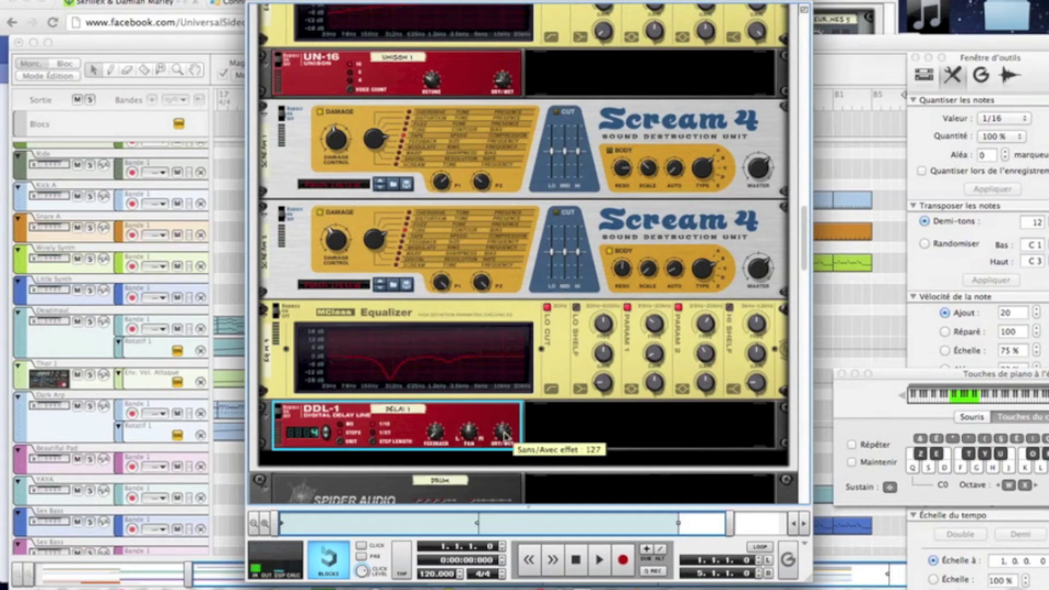
drag(503, 458, 505, 478)
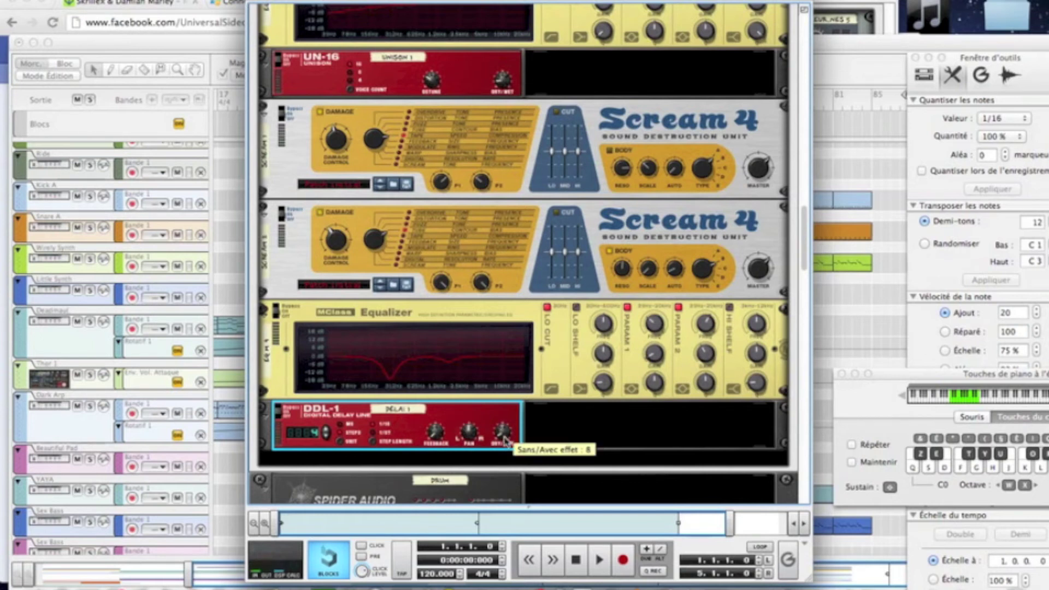
drag(507, 443, 507, 444)
Step: Add an RV-7 digital reverb after the delay, select the Gated algorithm, adjust its size and set dry/wet to 34
right_click(591, 440)
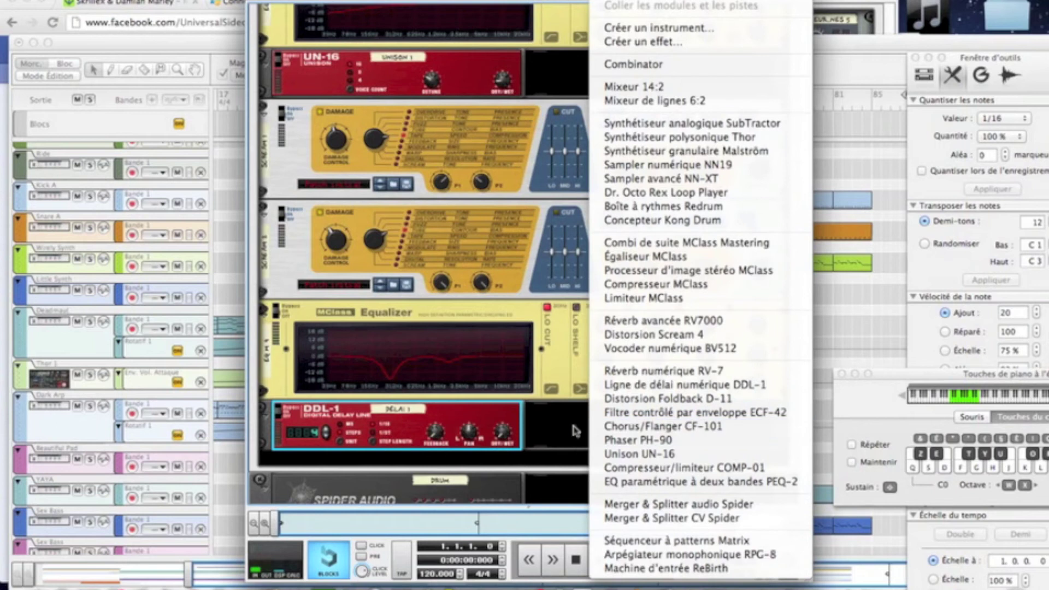
click(639, 373)
click(596, 433)
click(597, 433)
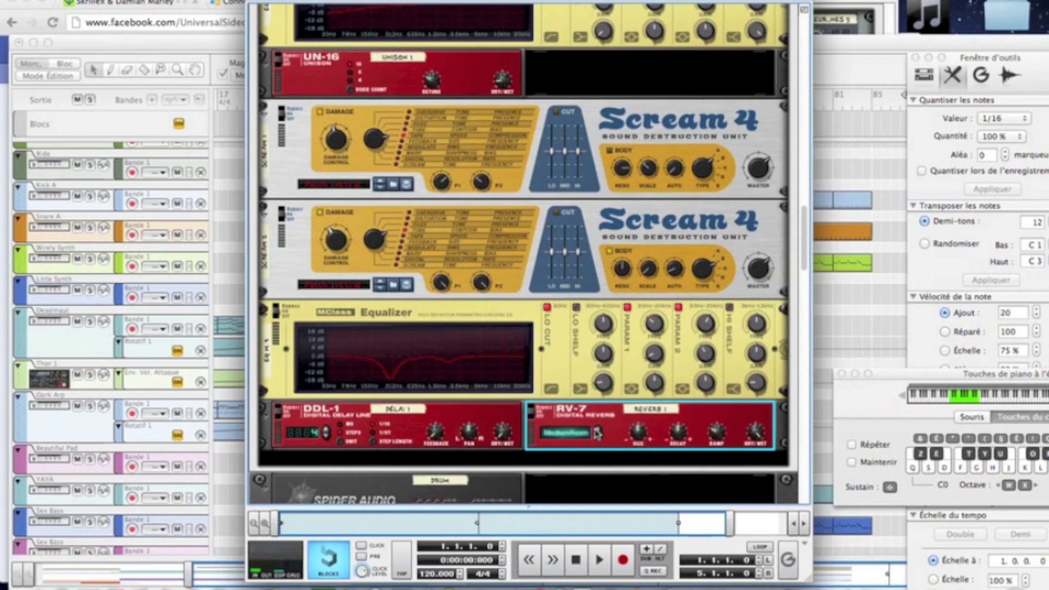
click(598, 433)
drag(641, 445, 643, 447)
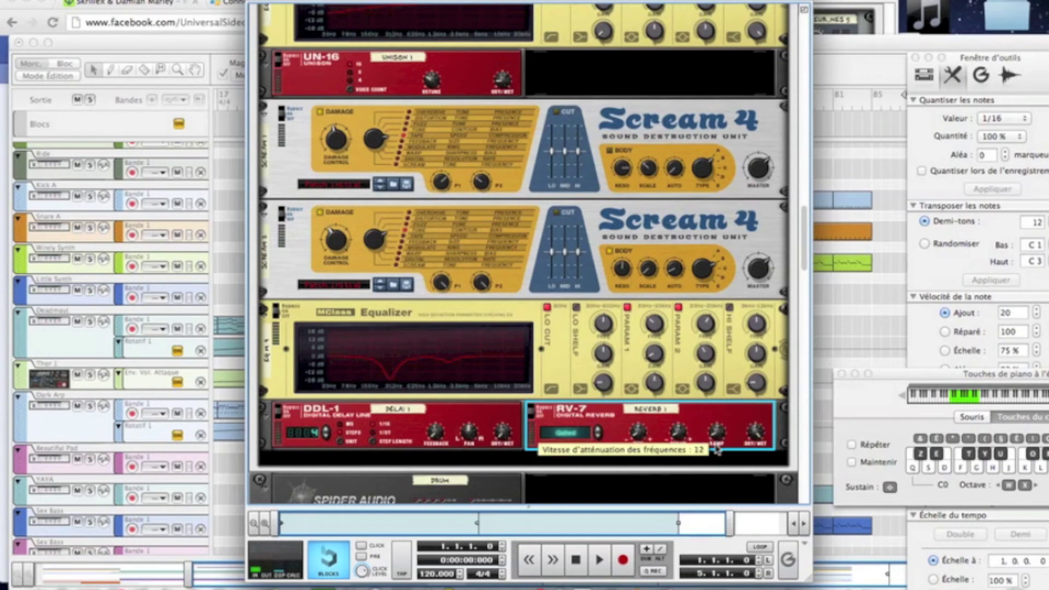
drag(756, 444, 757, 468)
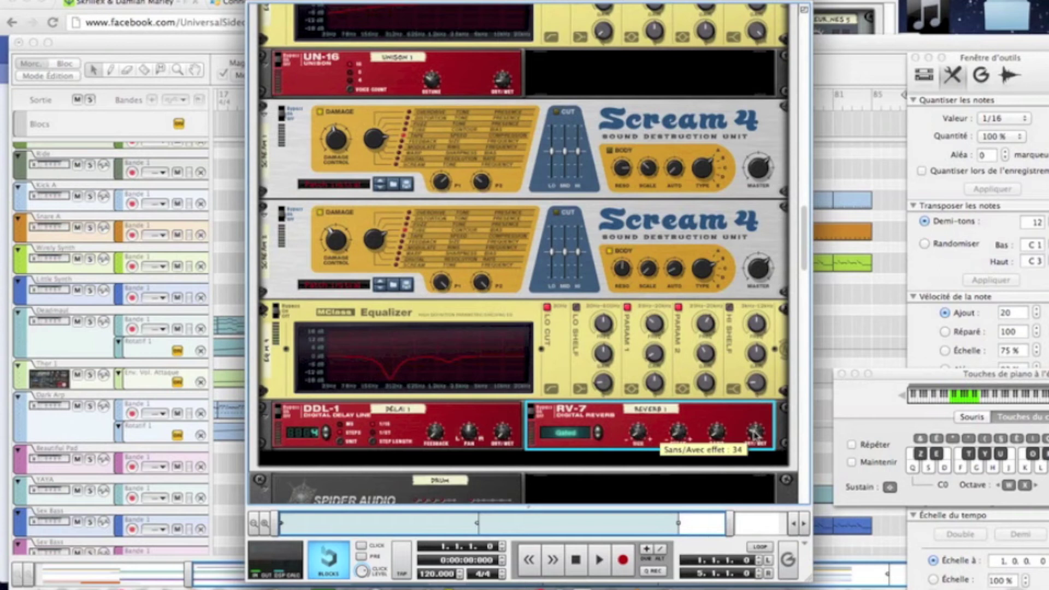
Step: Add a second RV-7 reverb with the MediumRoom algorithm, decay -52, adjusted damping and dry/wet at 12
right_click(728, 425)
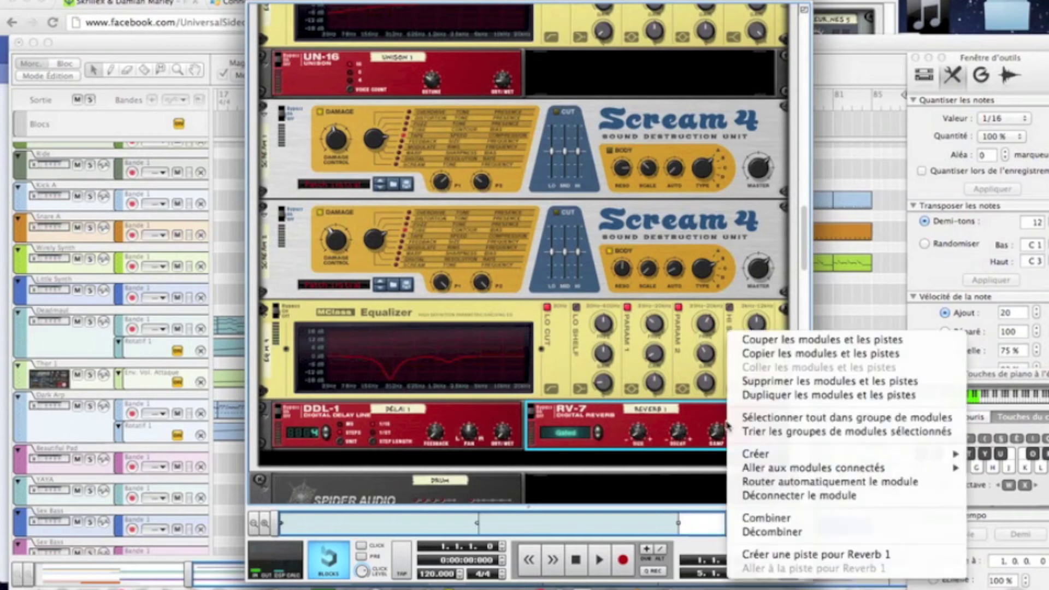
mouse_move(756, 461)
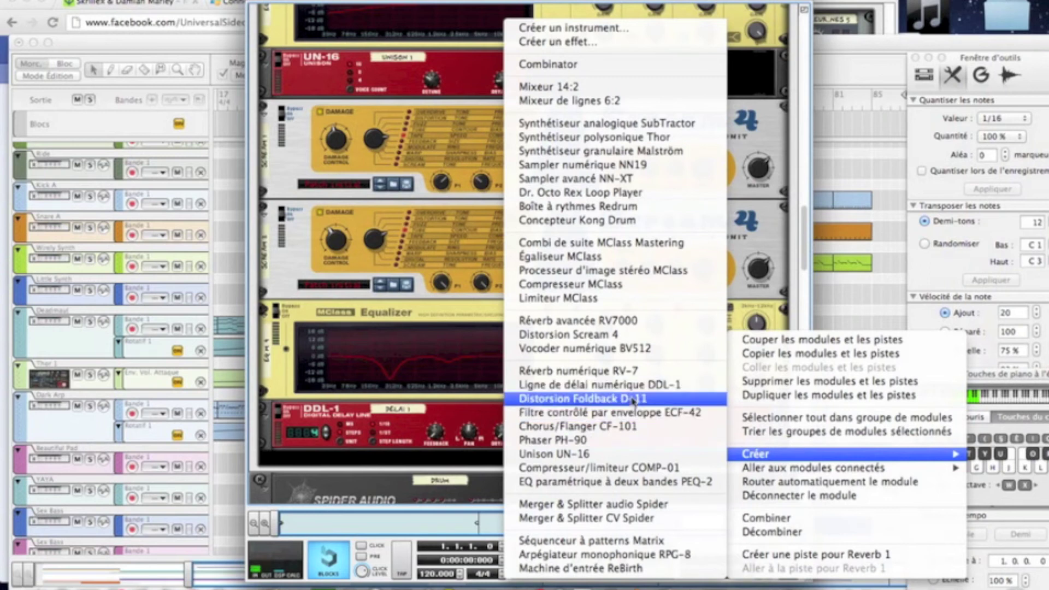
click(629, 371)
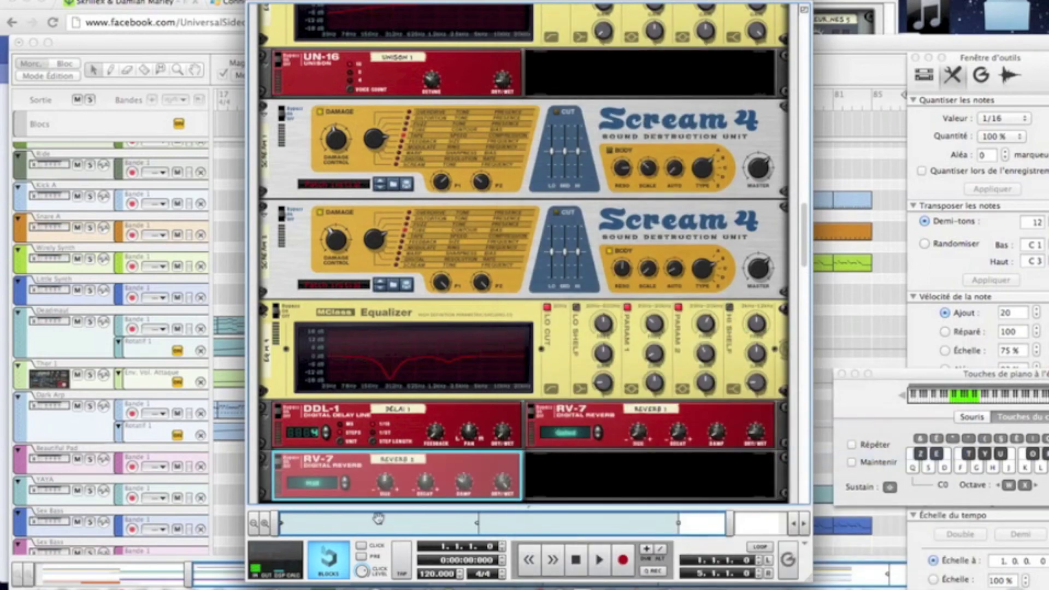
click(344, 486)
click(344, 485)
click(344, 485)
click(344, 486)
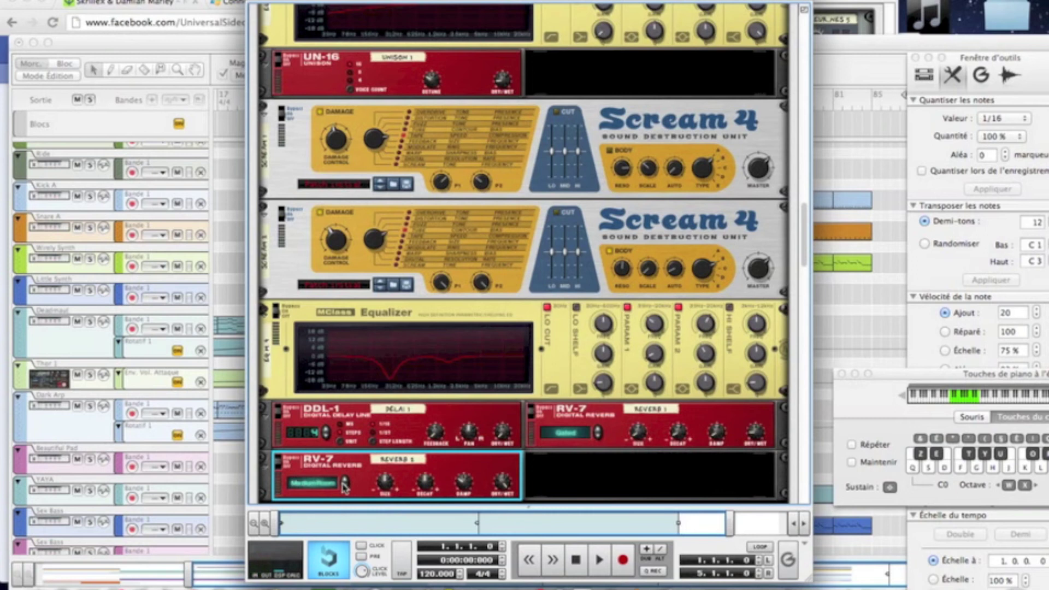
drag(428, 493, 429, 507)
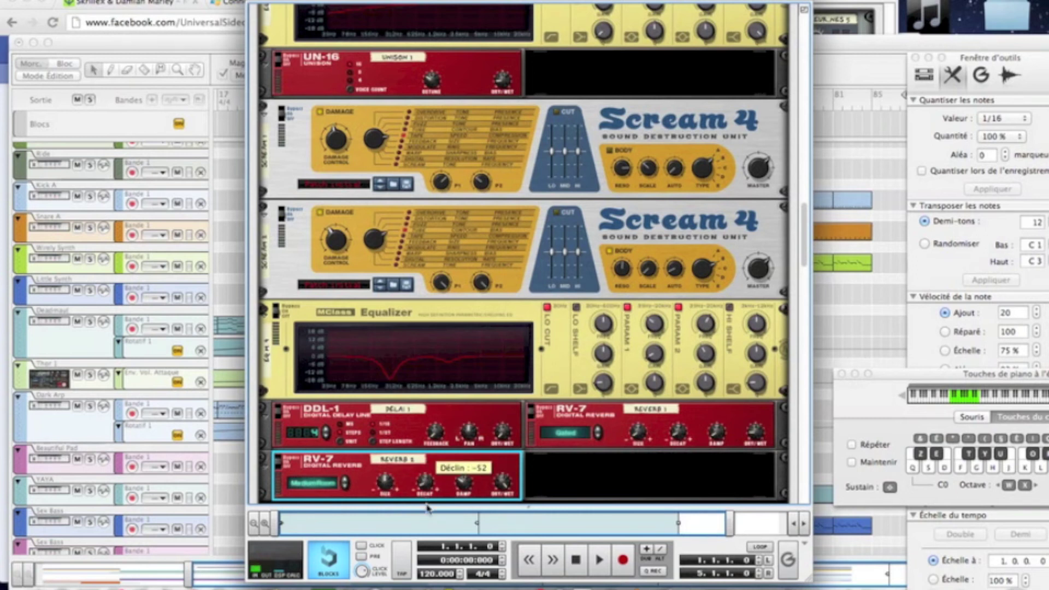
drag(462, 494, 463, 498)
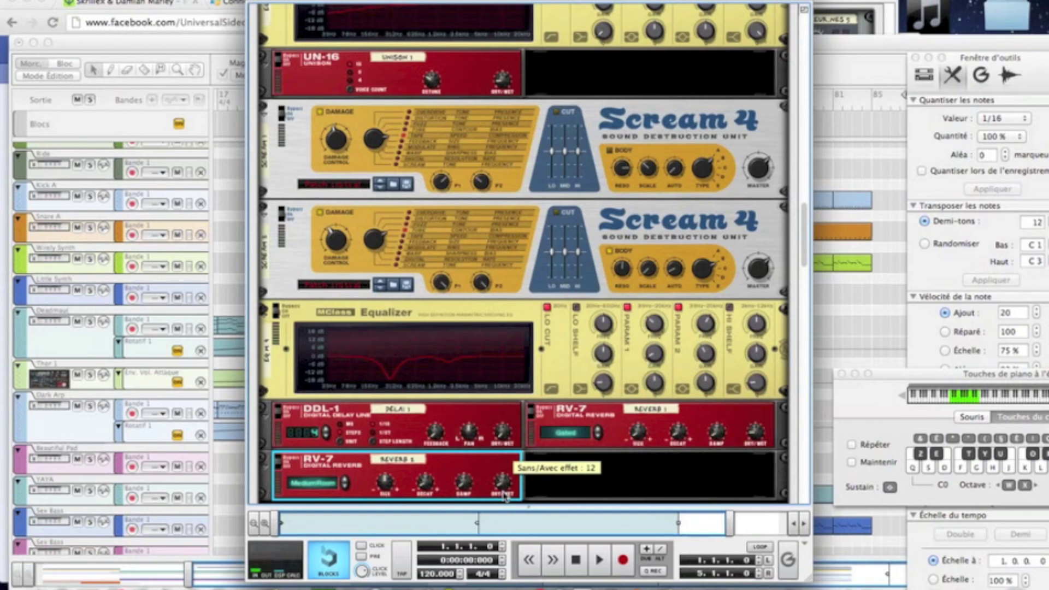
Step: Add a BV512 vocoder after the second reverb, set it to 4 bands and its shift to 14
right_click(568, 487)
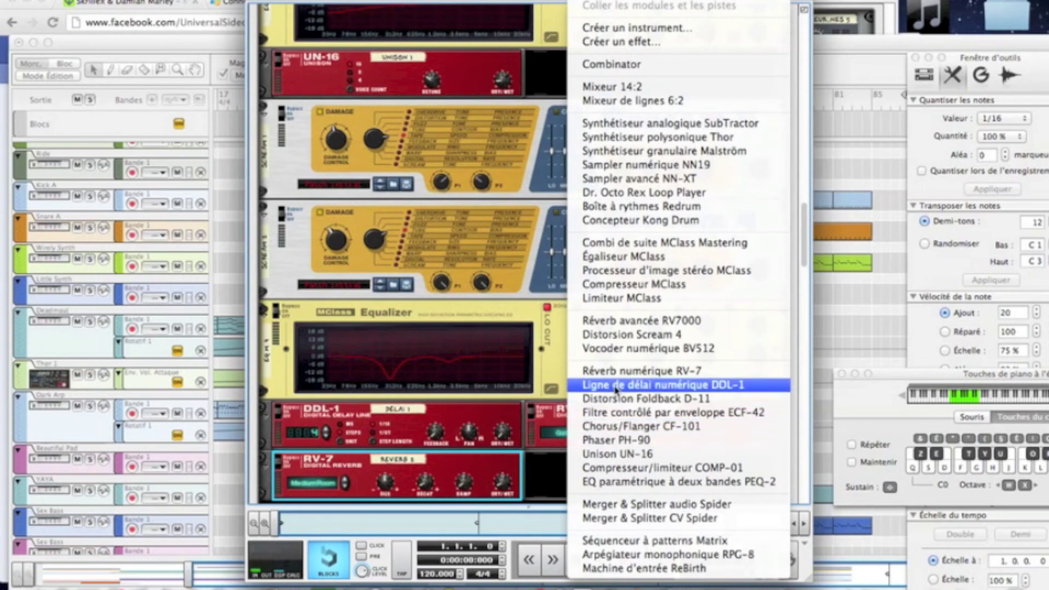
click(618, 354)
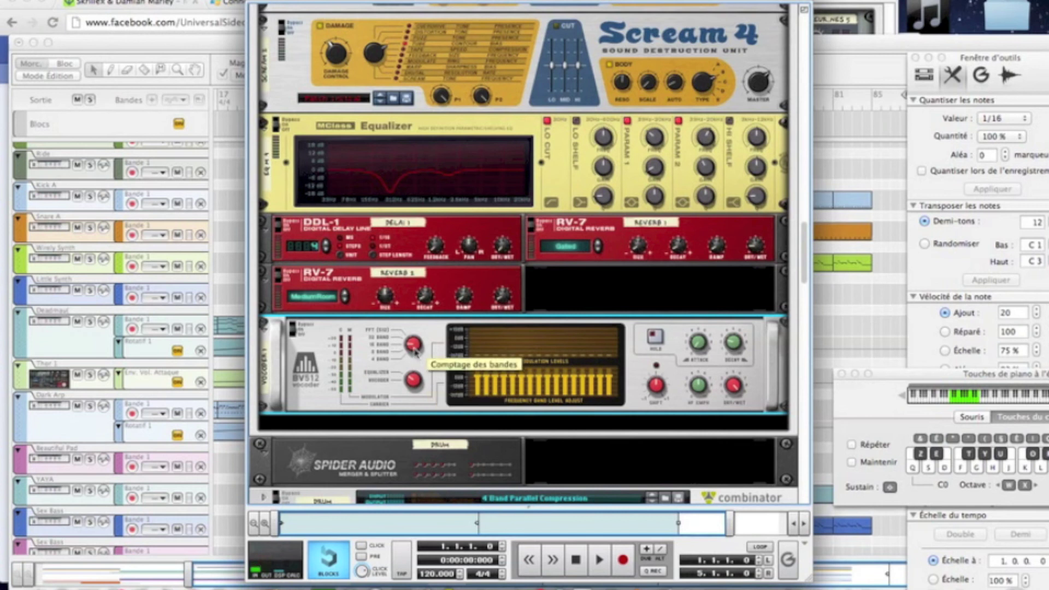
drag(413, 344, 413, 364)
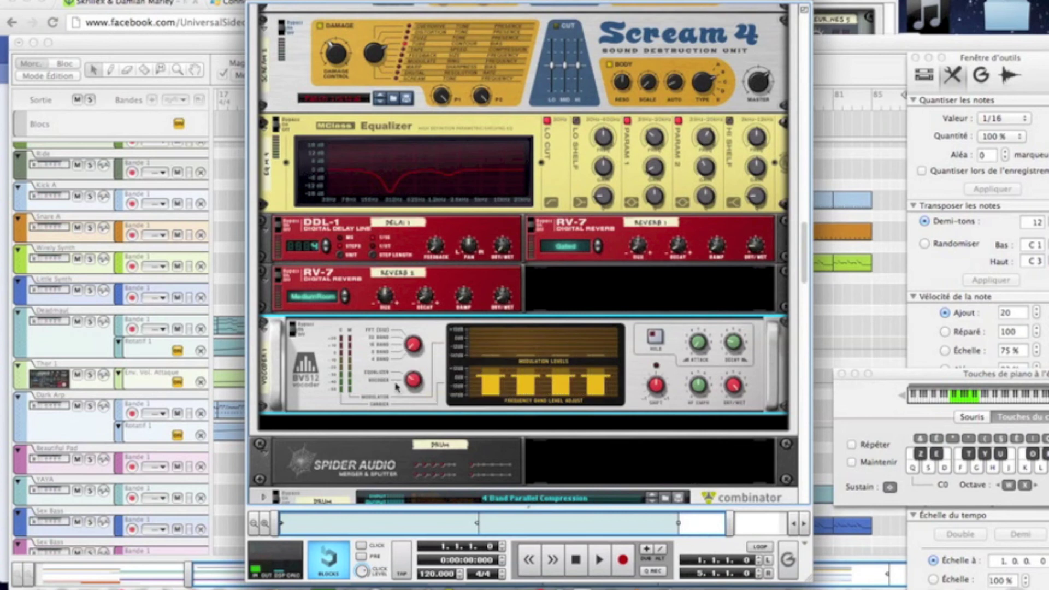
drag(652, 395, 653, 397)
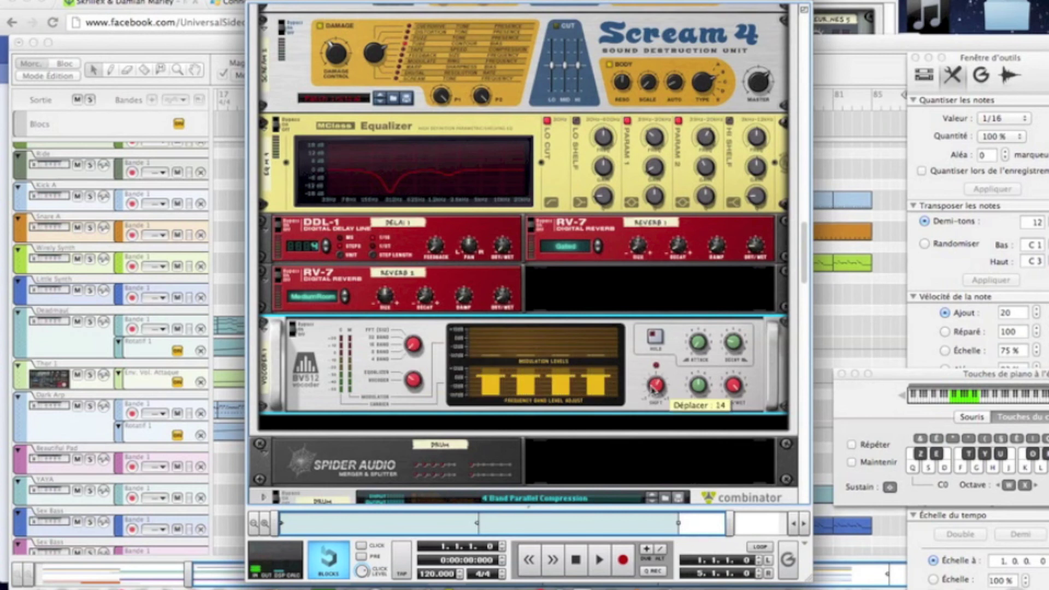
Step: Add an MClass Compressor after the BV512 vocoder inside the SEXY BASS Combinator
scroll(629, 382, down, 3)
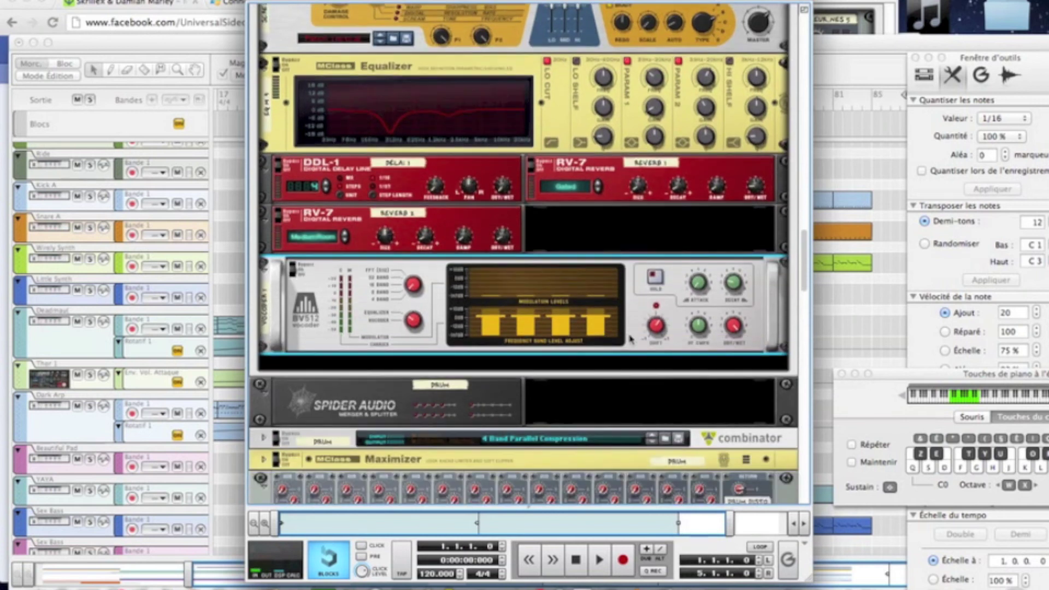
right_click(629, 338)
mouse_move(664, 434)
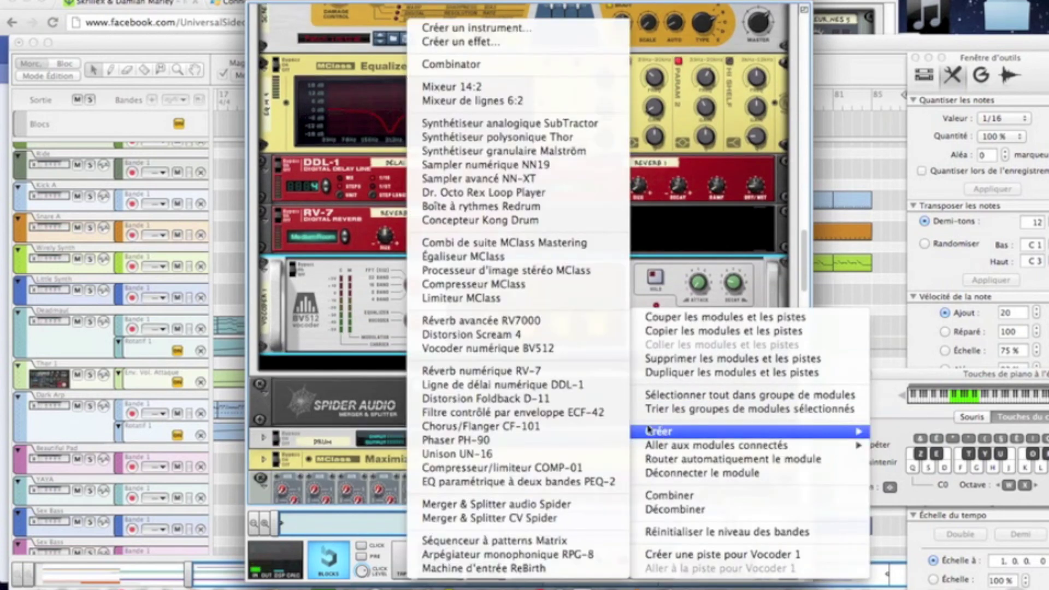
click(502, 287)
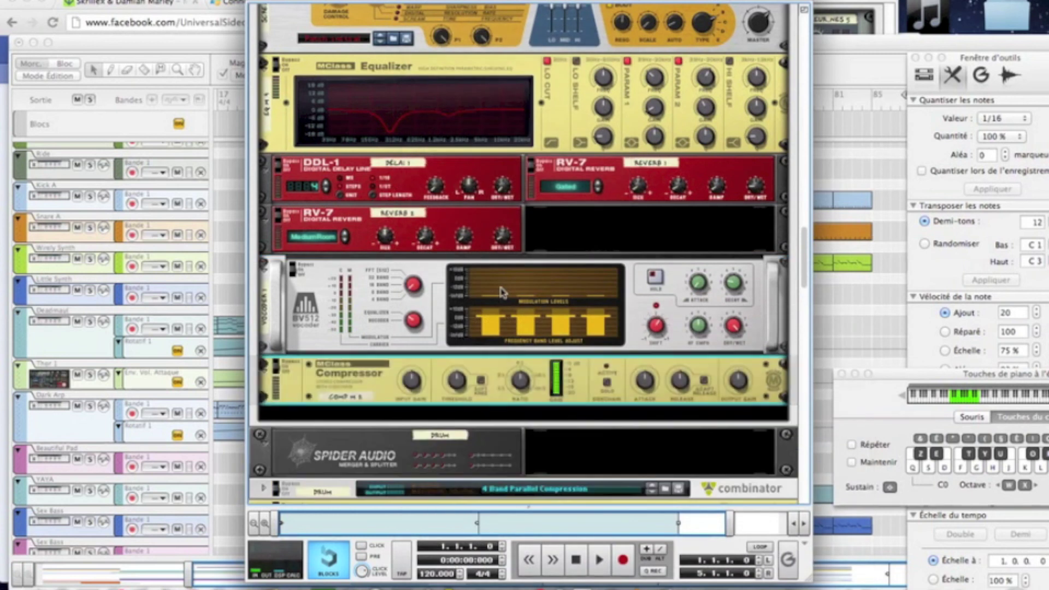
Step: Cable the compressor's sidechain input to the SEXY BASS Combinator's To Devices output on the rack's rear, and check the Combi's left input
key(Tab)
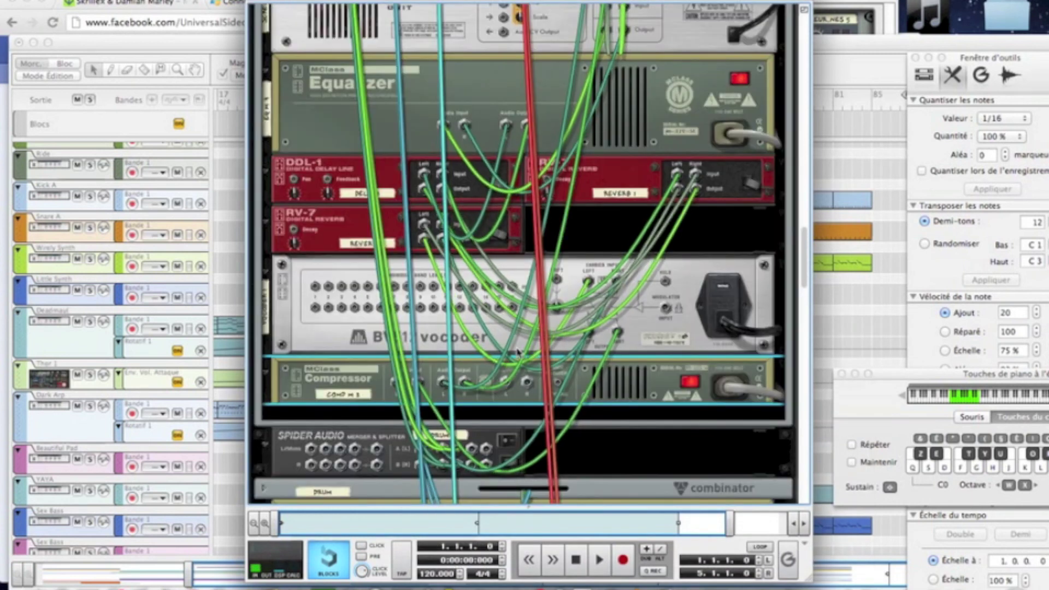
drag(515, 382, 582, 64)
key(Tab)
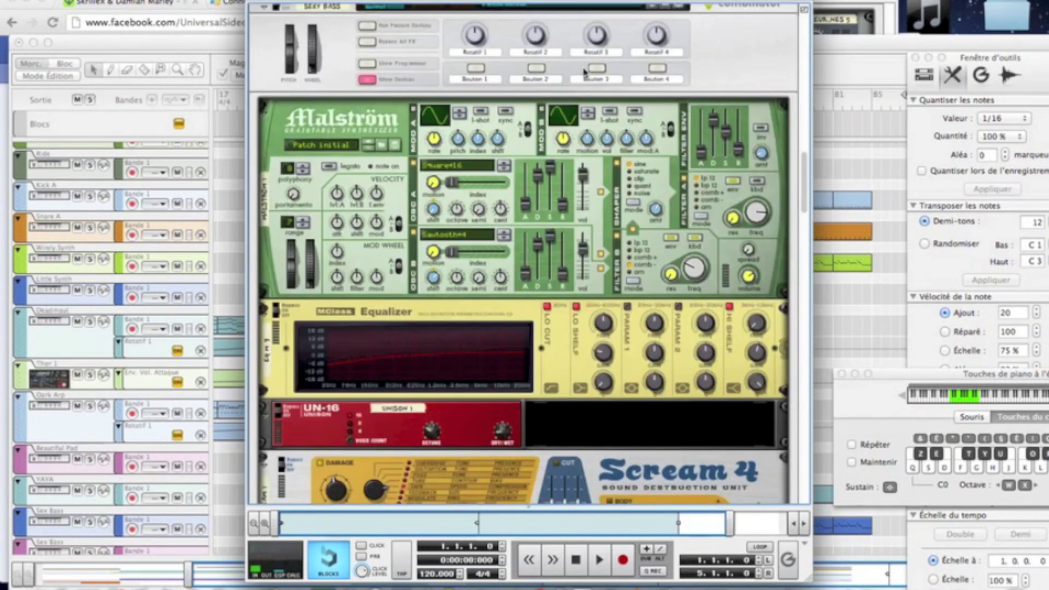
scroll(583, 71, down, 15)
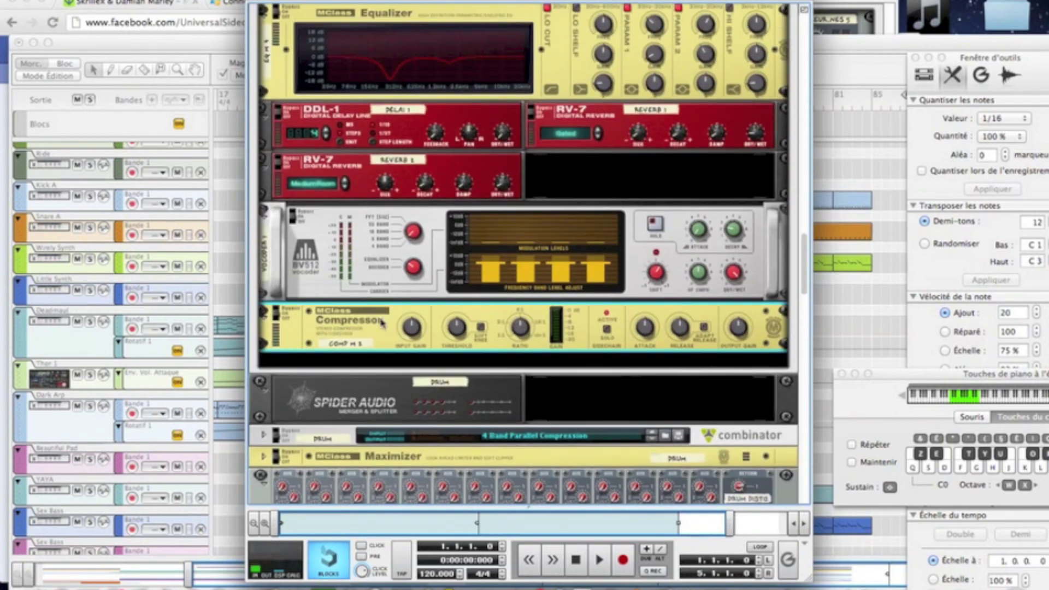
key(Tab)
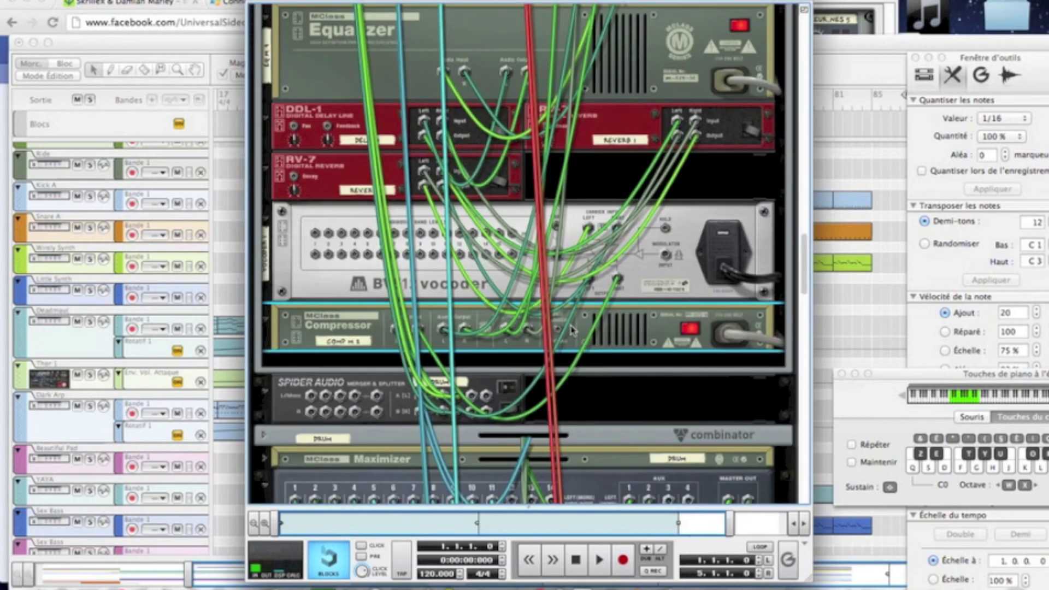
scroll(601, 215, up, 10)
scroll(602, 214, up, 5)
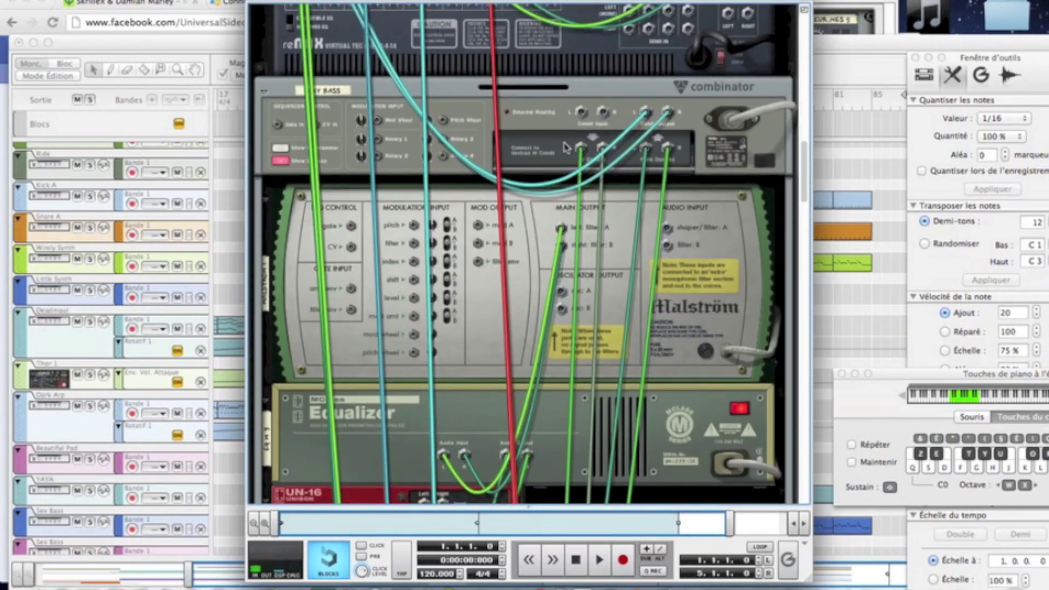
click(583, 116)
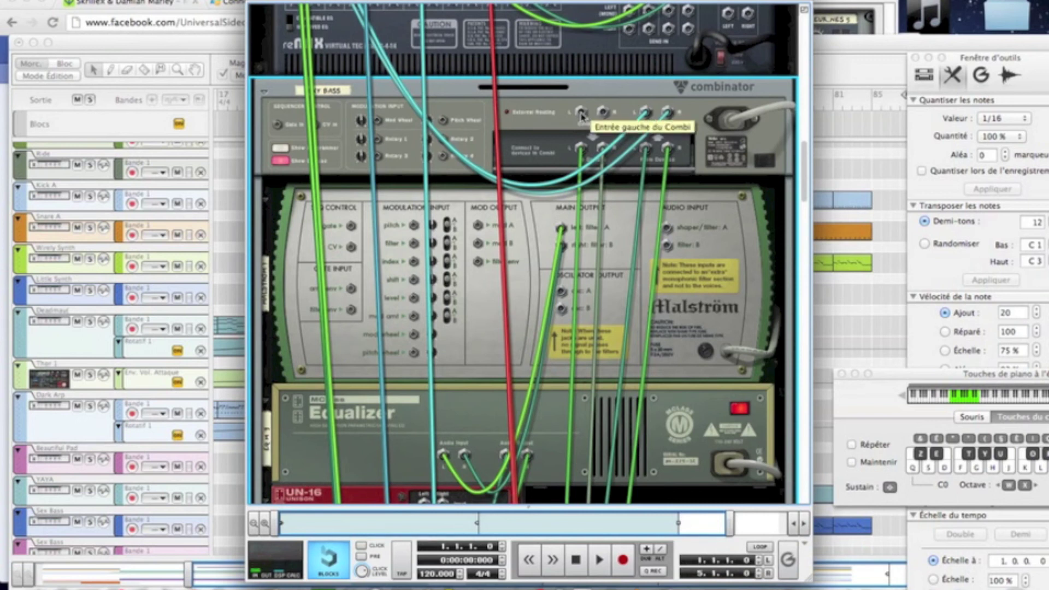
key(Tab)
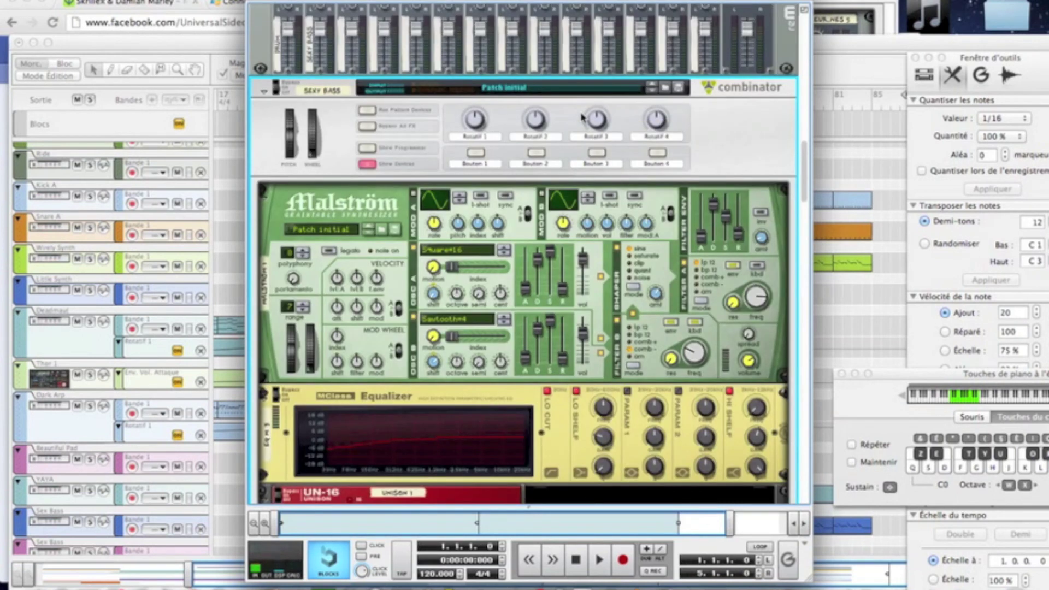
Step: Set the compressor's ratio to Infini:1, lower its threshold and adjust its release
scroll(583, 116, down, 10)
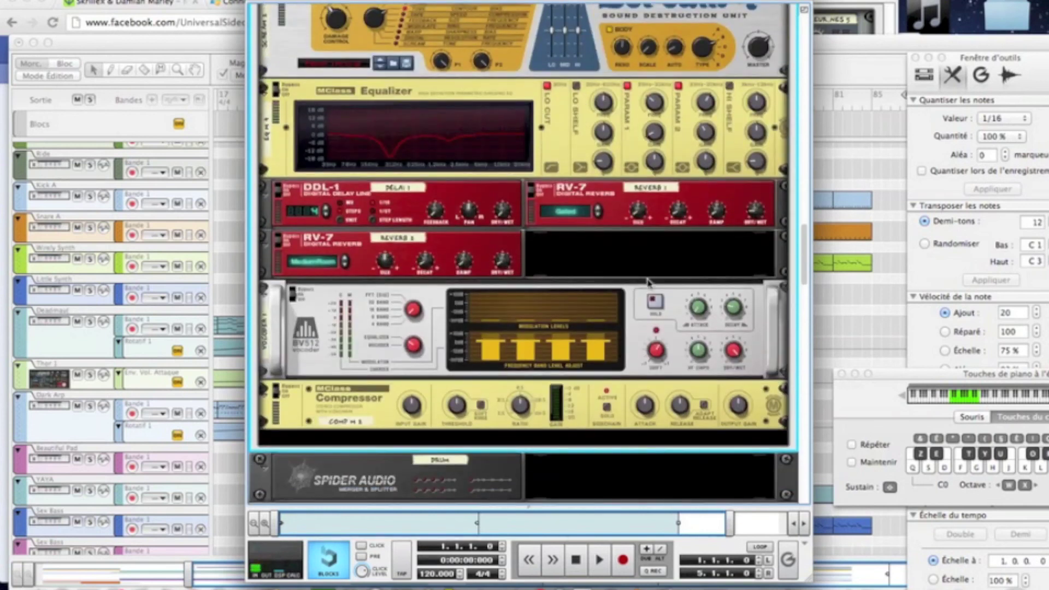
drag(525, 406, 520, 375)
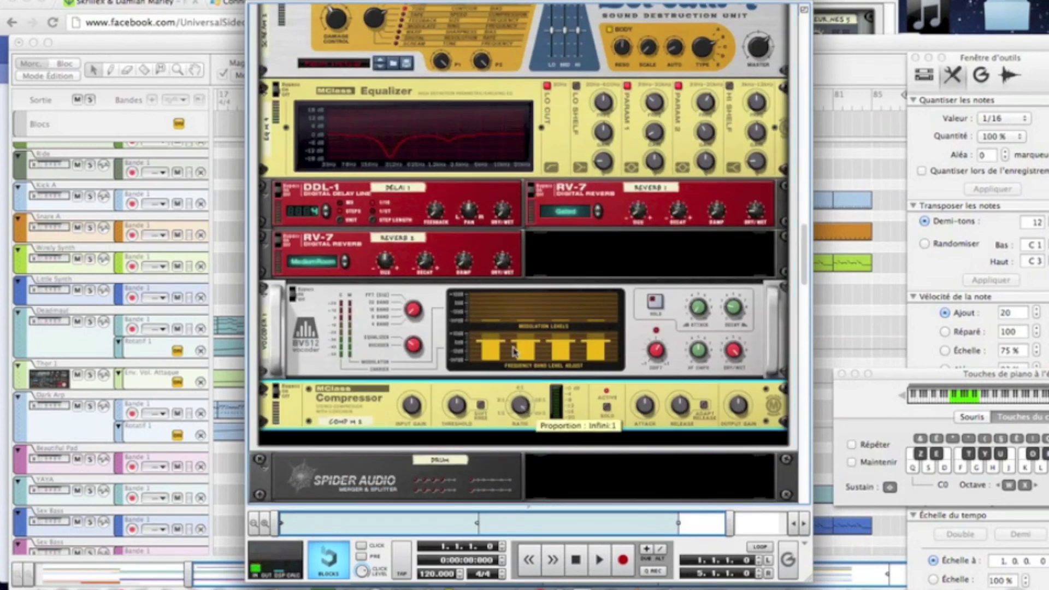
drag(458, 409, 461, 419)
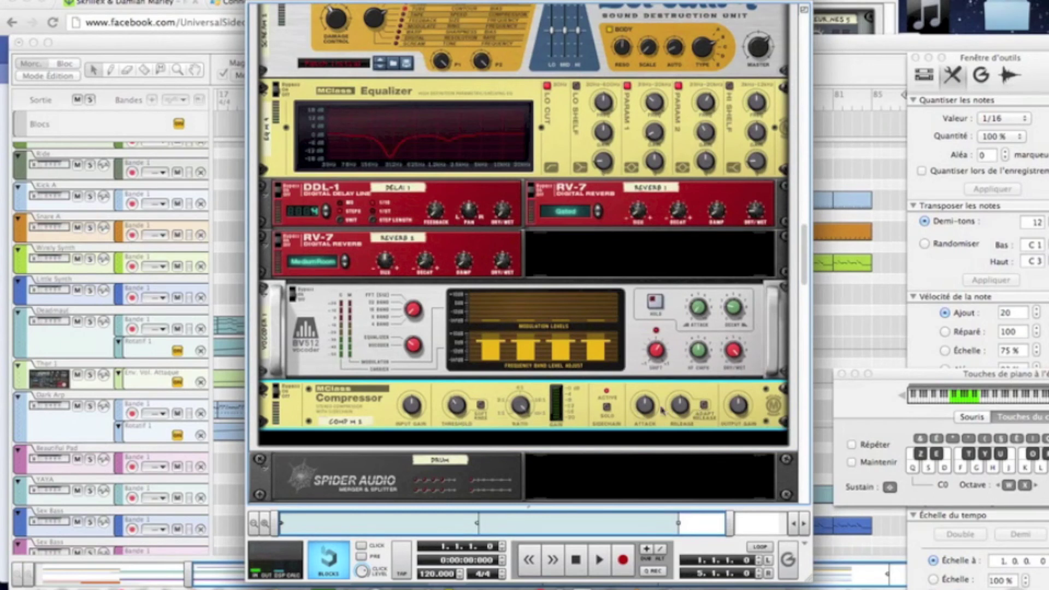
mouse_move(647, 407)
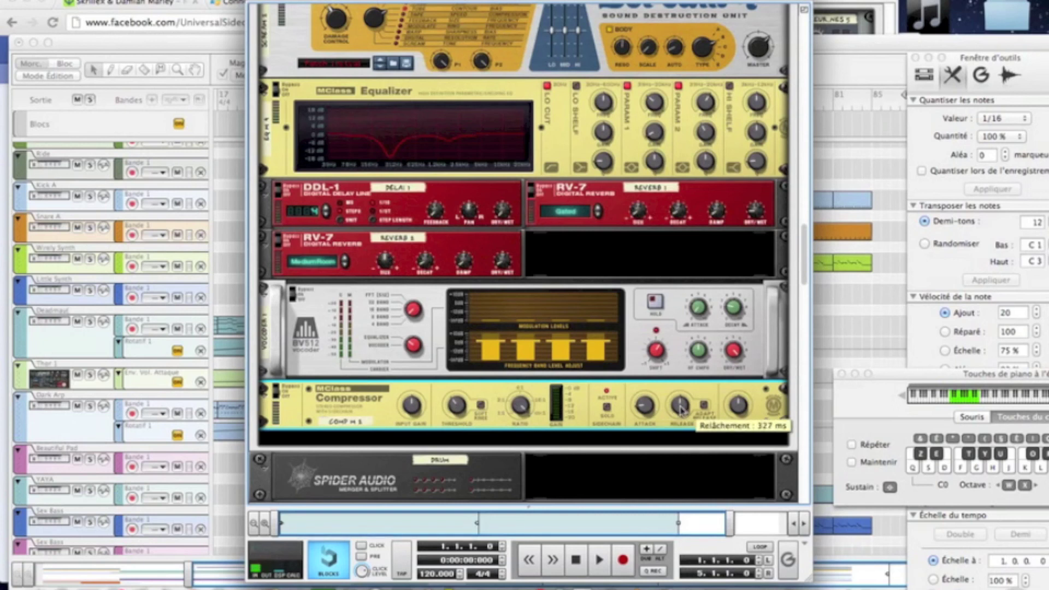
drag(681, 409, 682, 421)
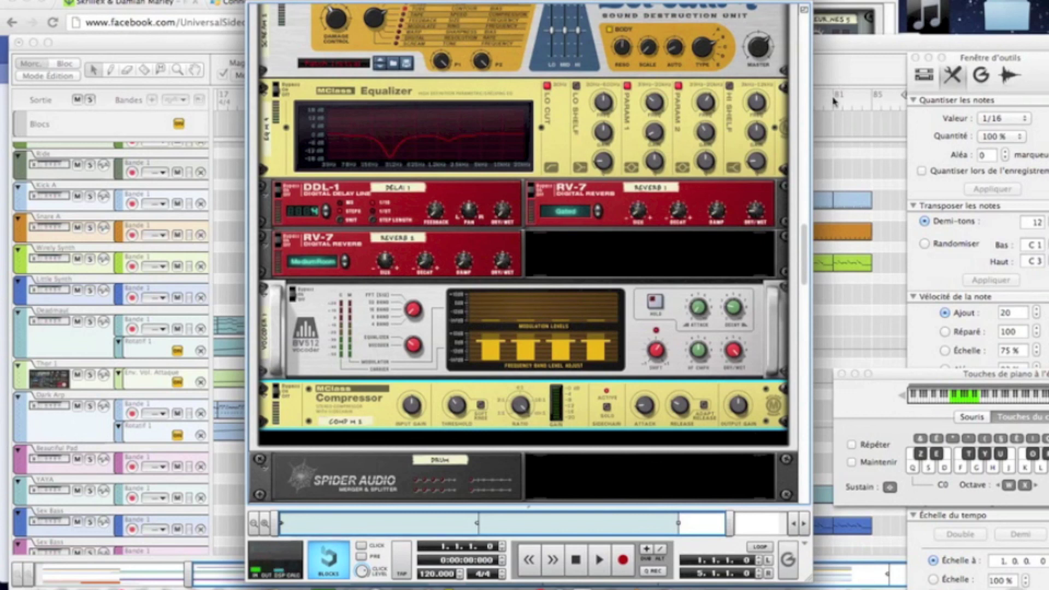
Step: Switch to the Séquenceur window and move the song position to bar 53
click(829, 82)
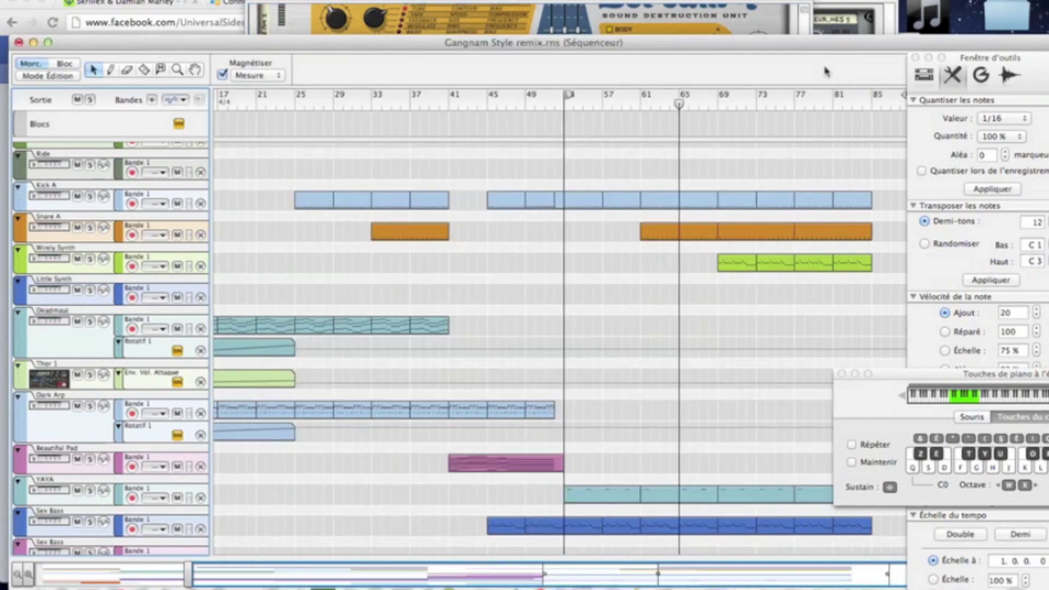
click(768, 6)
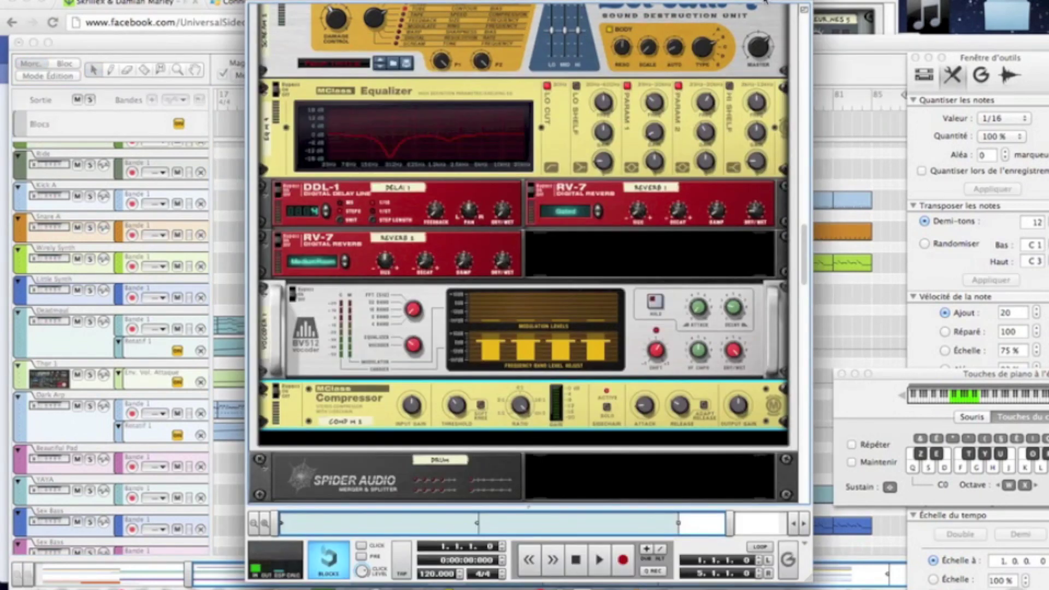
click(831, 65)
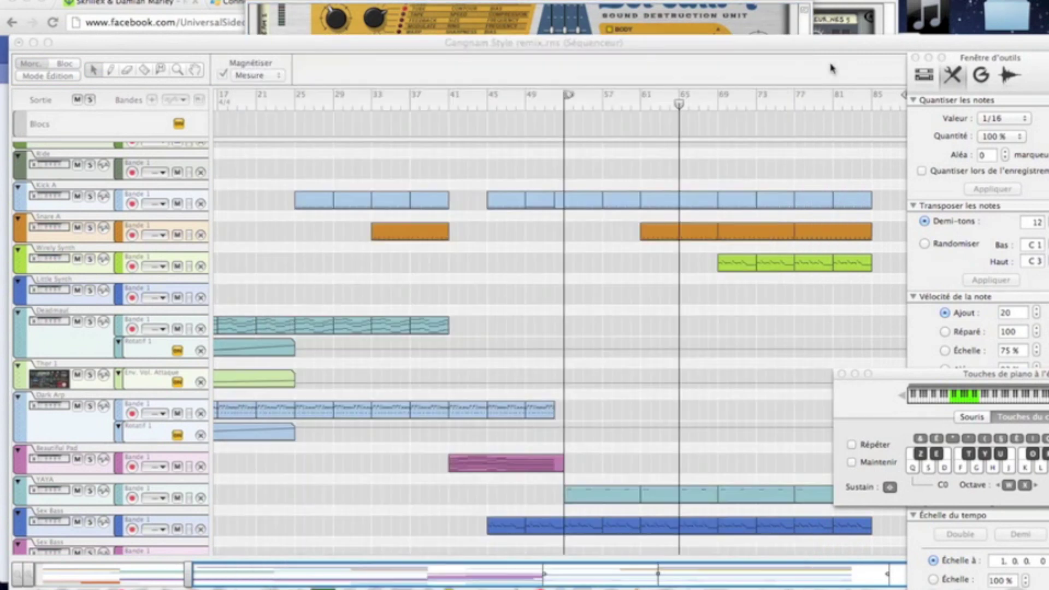
click(563, 103)
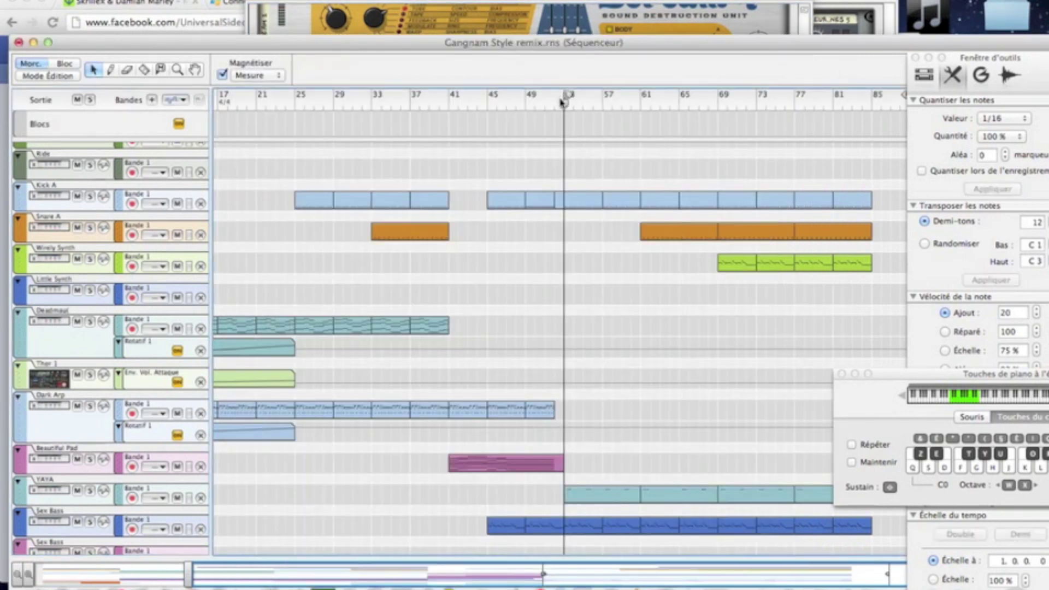